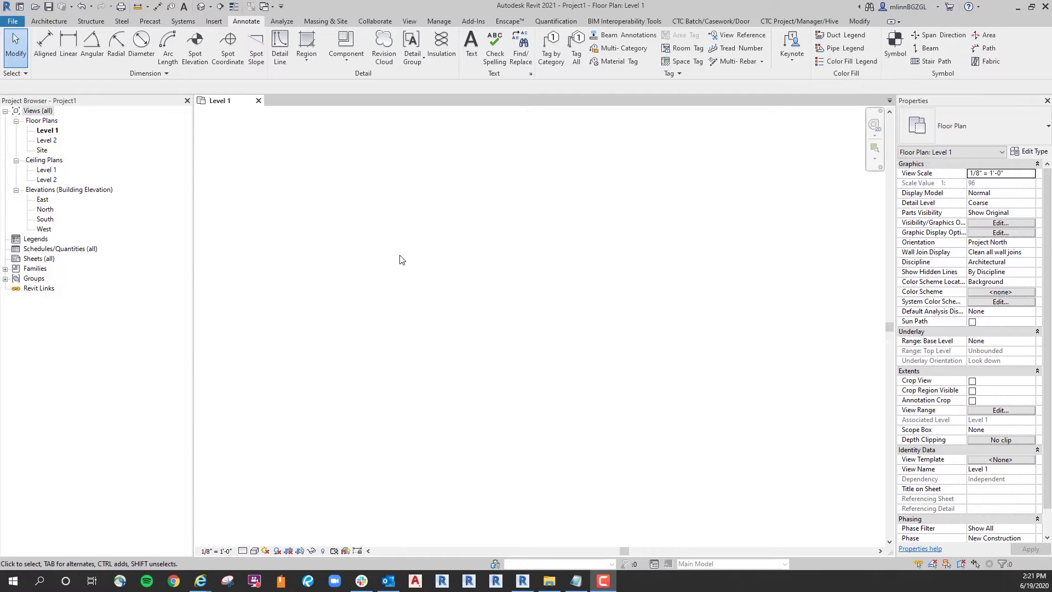
Place a User Keynote tag in the Level 1 plan with its leader anchored and tag box positioned.
left_click(796, 60)
left_click(810, 123)
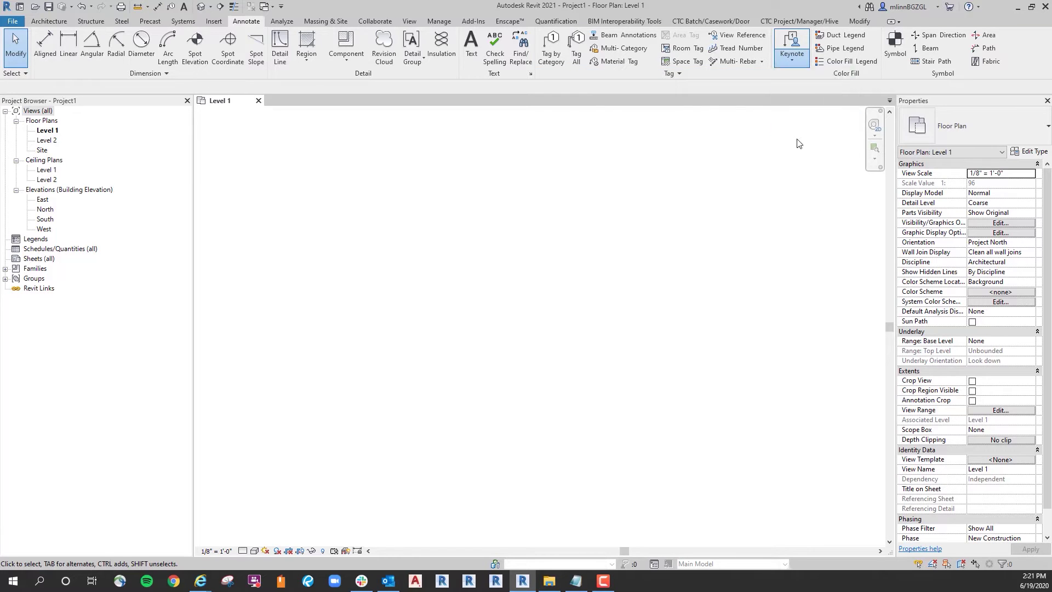
left_click(375, 245)
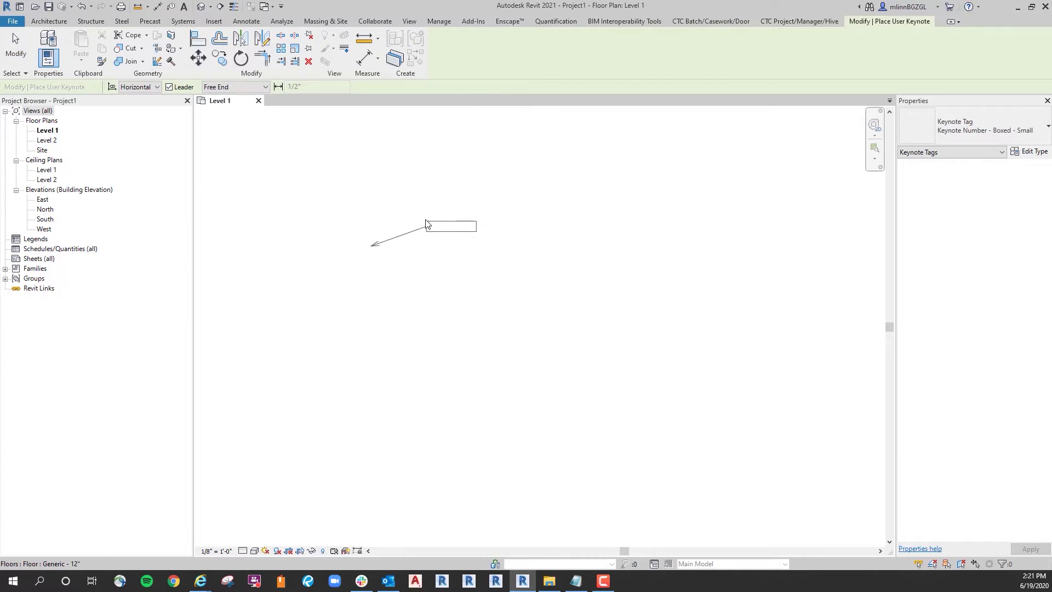
left_click(443, 218)
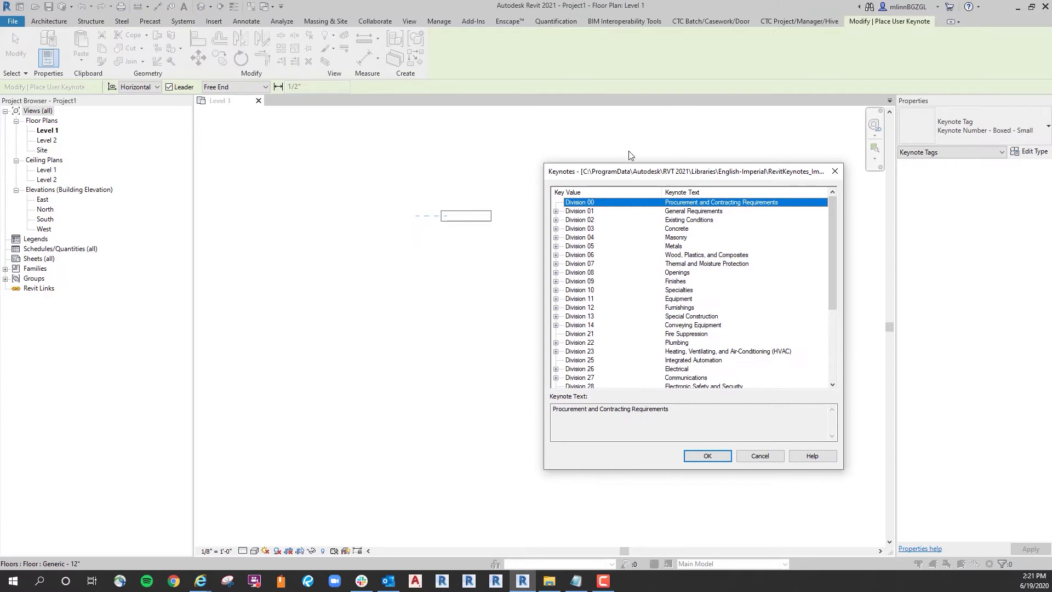
left_click_drag(672, 173, 676, 175)
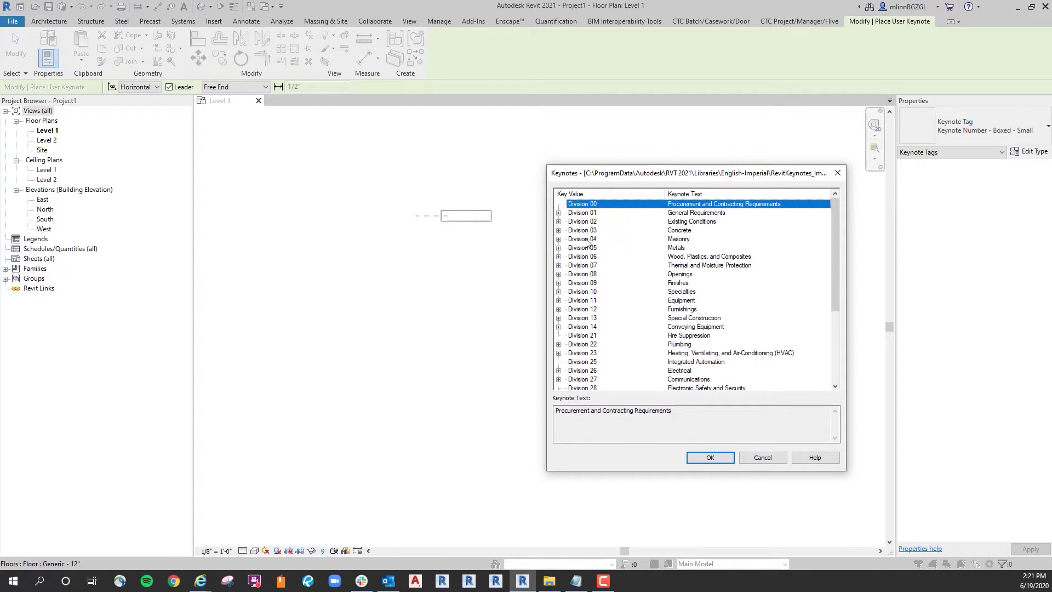
Browse Division 04 Masonry down to 04 05 13 Mortaring, then cancel leaving the tag unassigned.
left_click(558, 238)
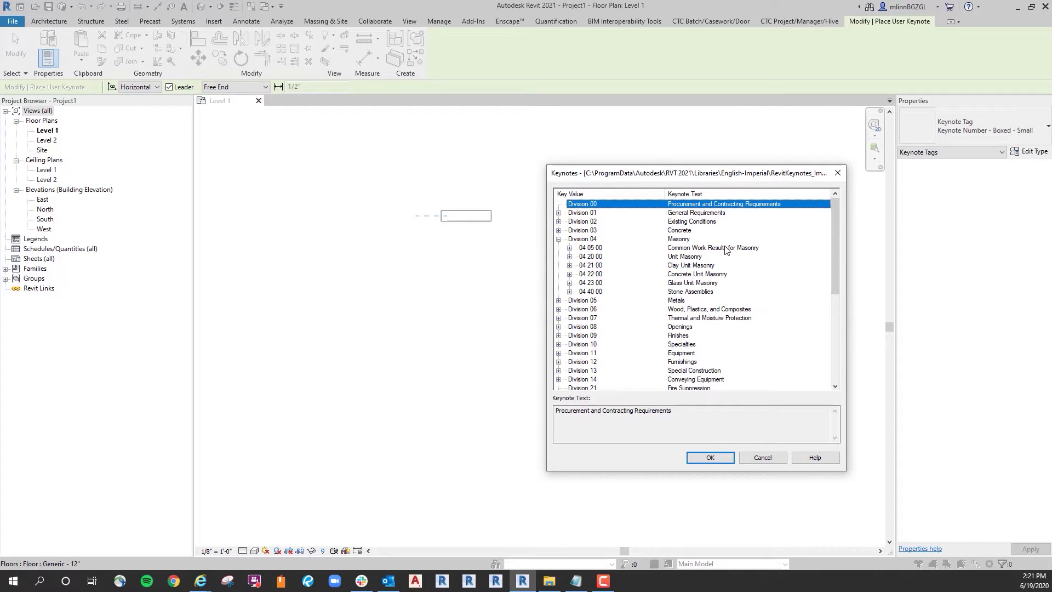
left_click(569, 248)
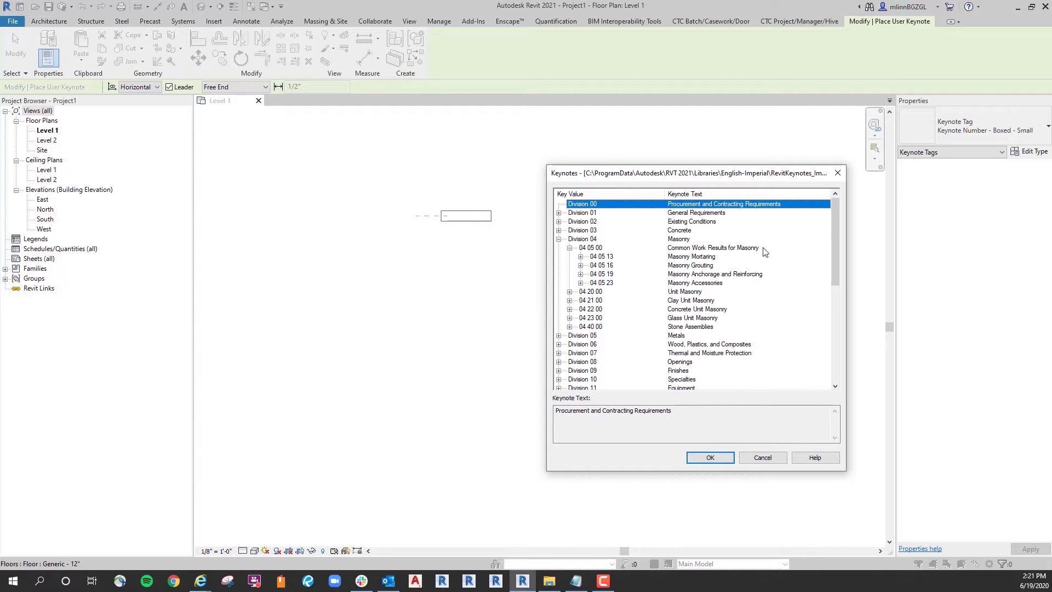
left_click(579, 257)
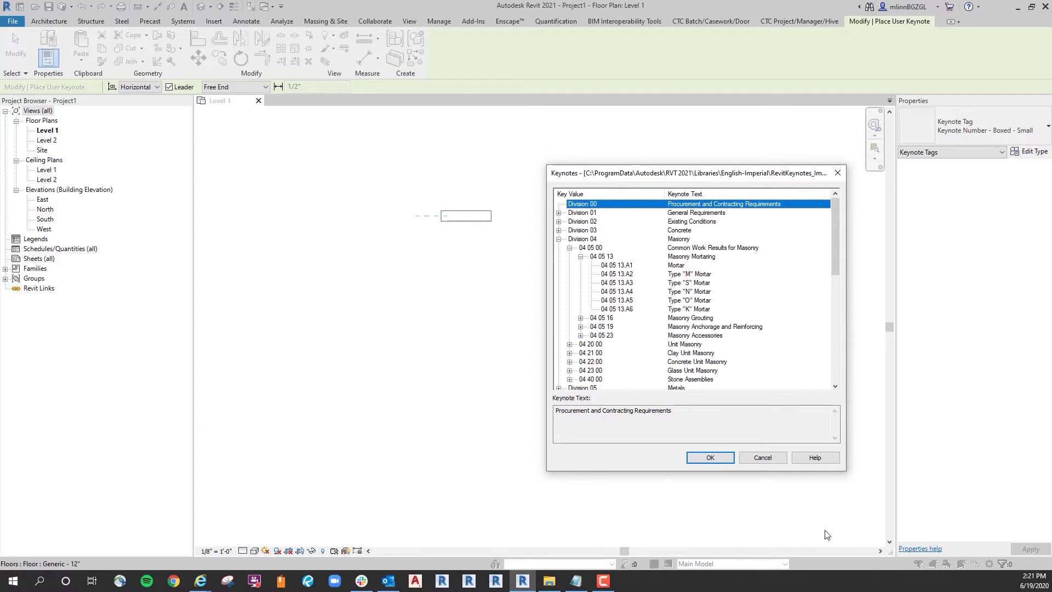
left_click_drag(836, 216, 834, 302)
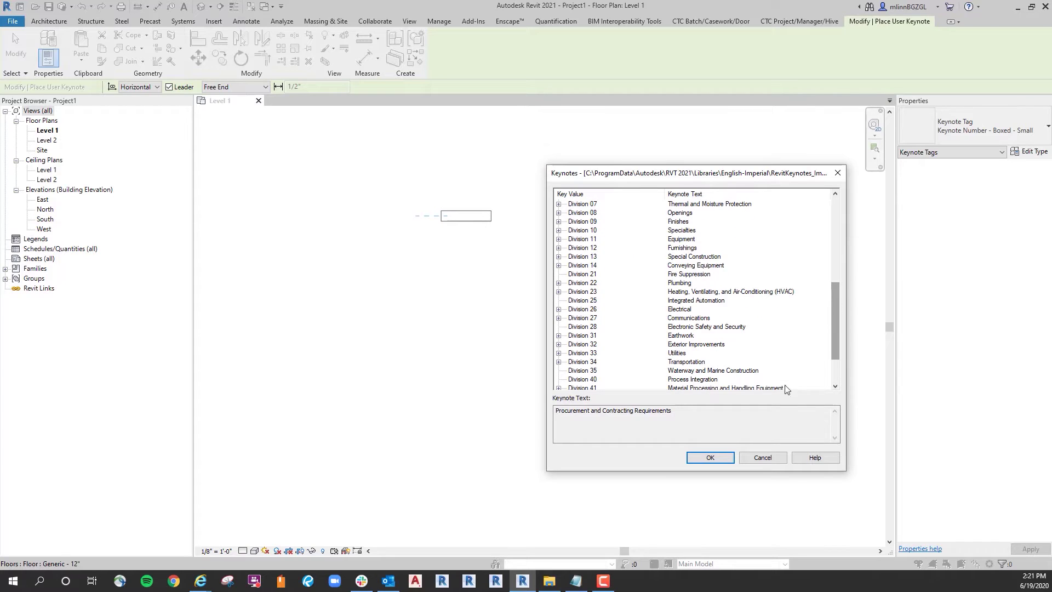
left_click(764, 461)
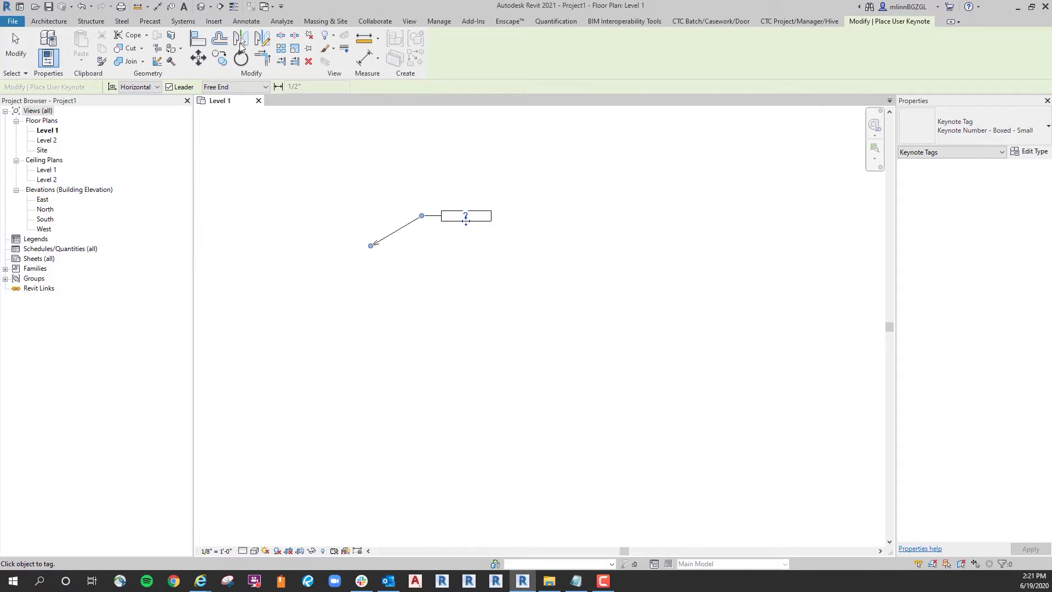
key("Escape")
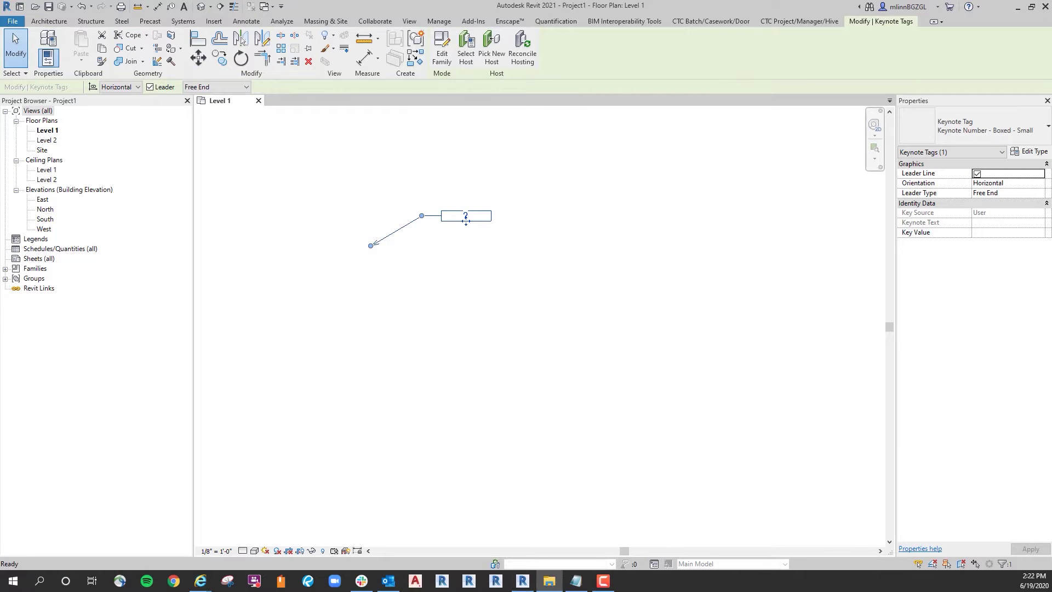
Review Modified Keynotes.txt in Notepad, noting the THERMAL AND MOISTURE PROTECTION heading.
left_click(575, 581)
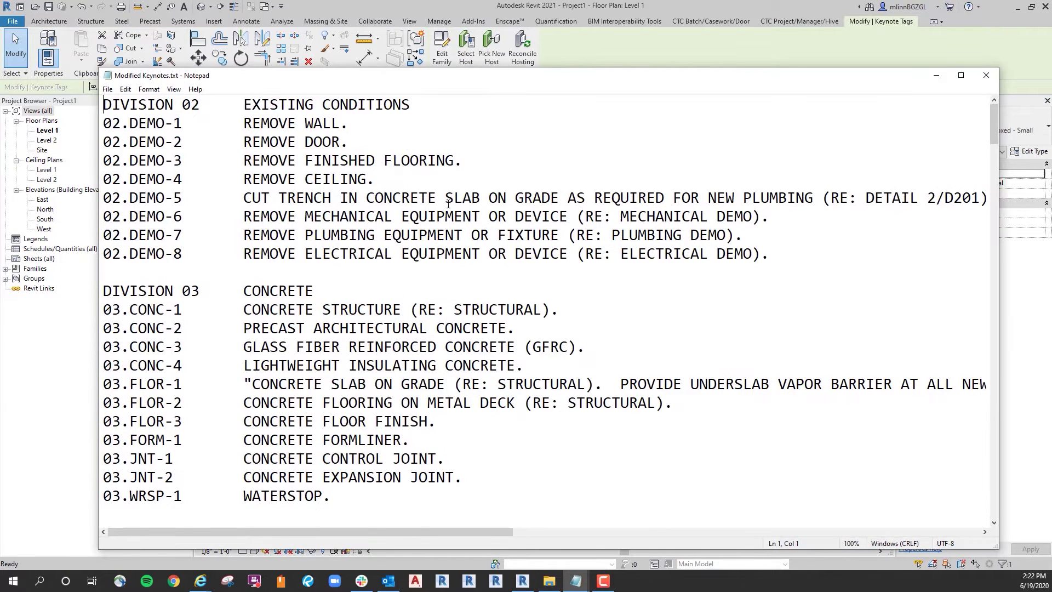
left_click_drag(593, 76, 600, 65)
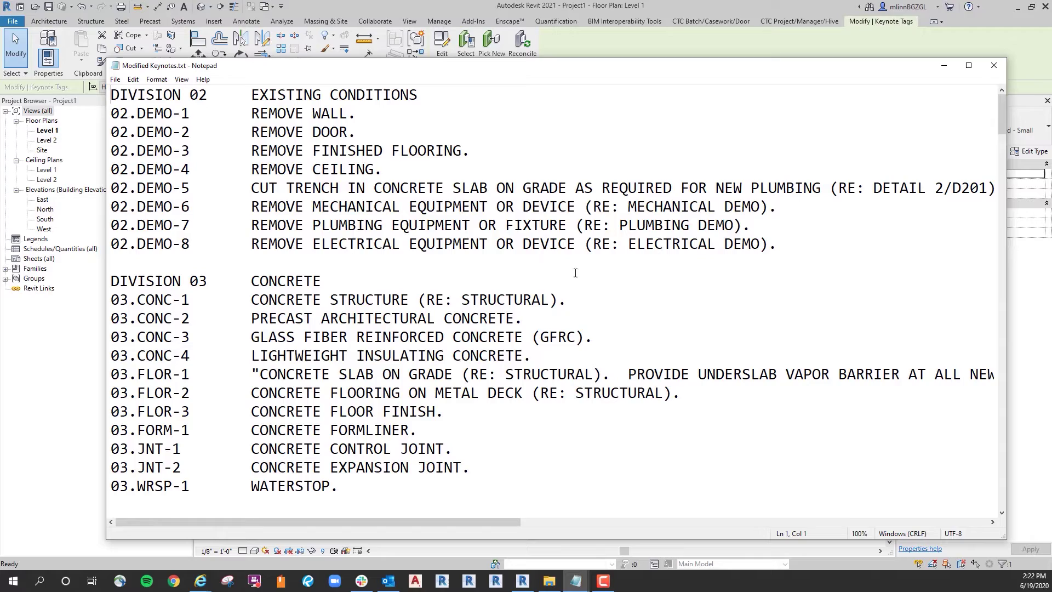
scroll(369, 252, "down", 2)
scroll(386, 260, "down", 4)
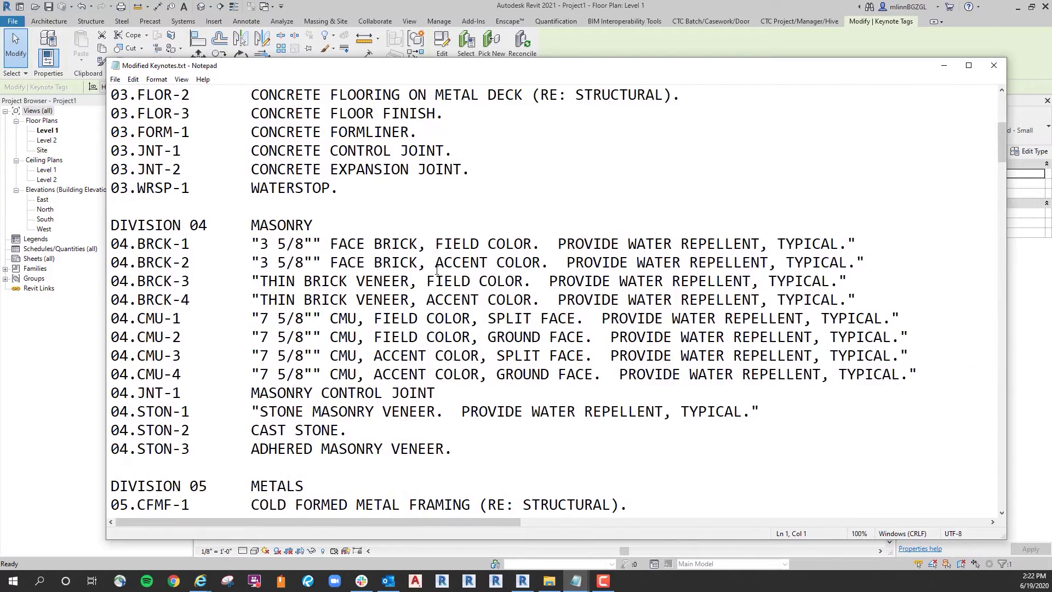
scroll(402, 268, "down", 2)
scroll(434, 284, "down", 4)
scroll(435, 286, "down", 2)
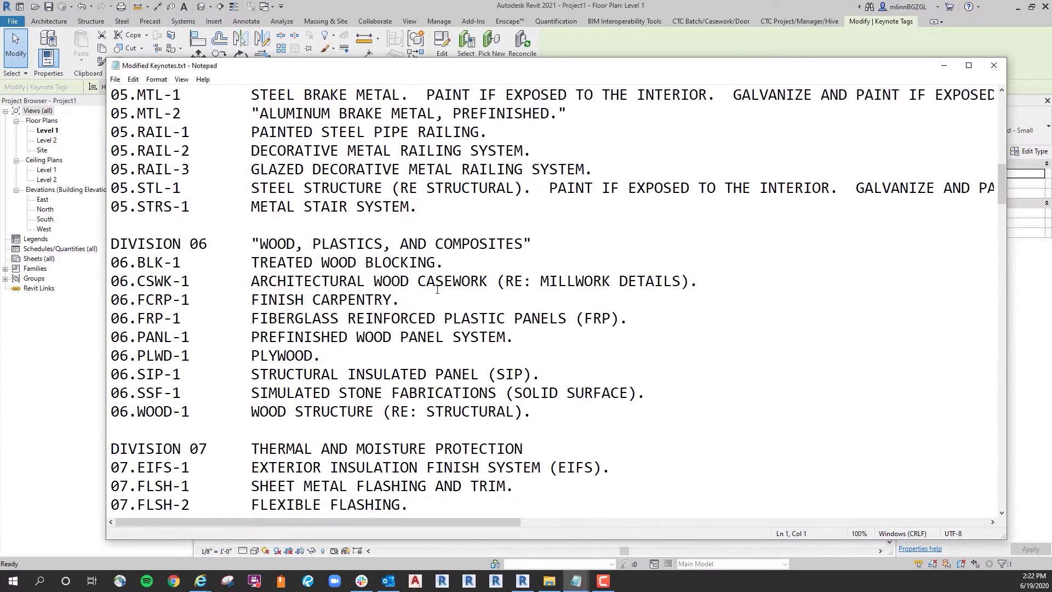
scroll(419, 294, "down", 2)
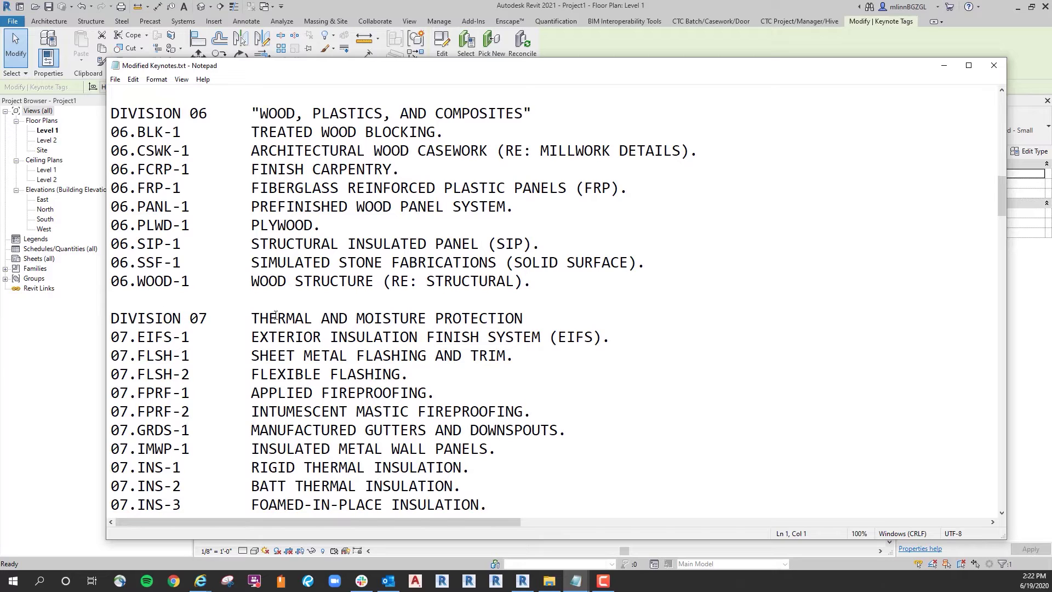
left_click_drag(251, 317, 535, 314)
scroll(414, 352, "down", 1)
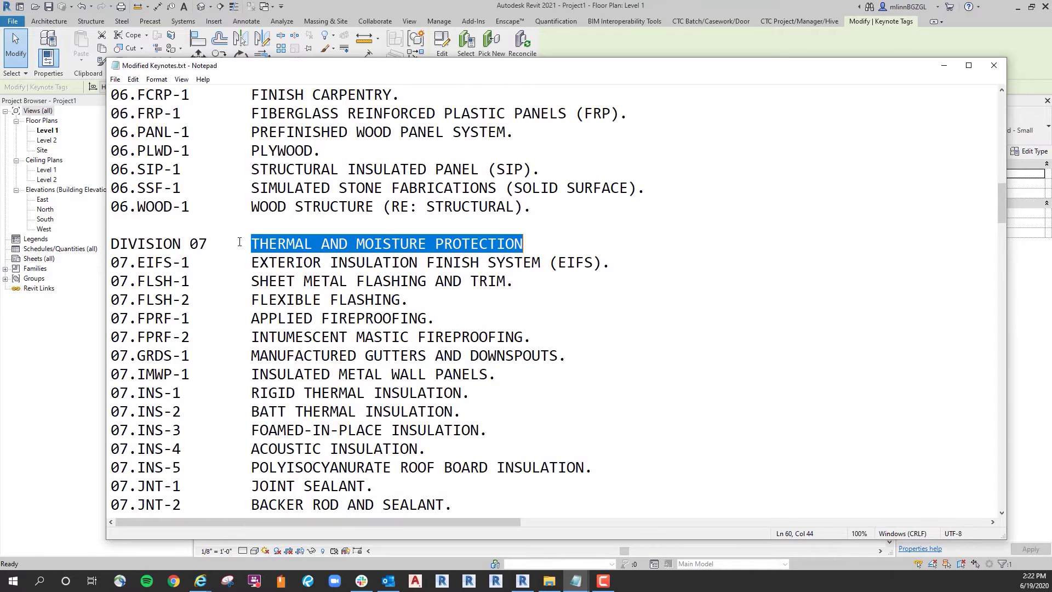
left_click(451, 261)
scroll(452, 262, "down", 1)
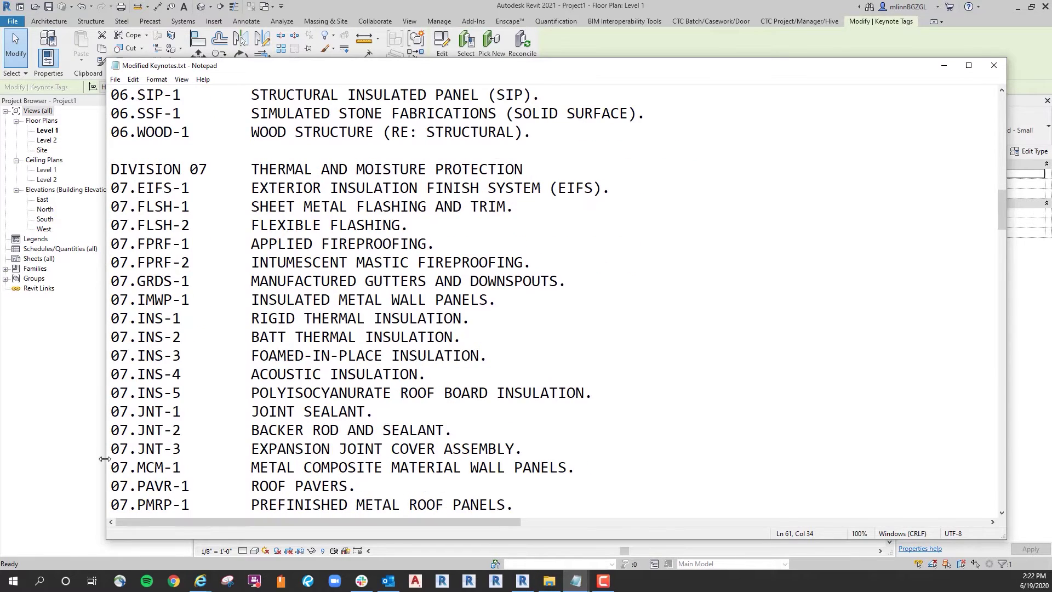
scroll(451, 278, "down", 1)
scroll(451, 278, "down", 2)
scroll(898, 253, "down", 1)
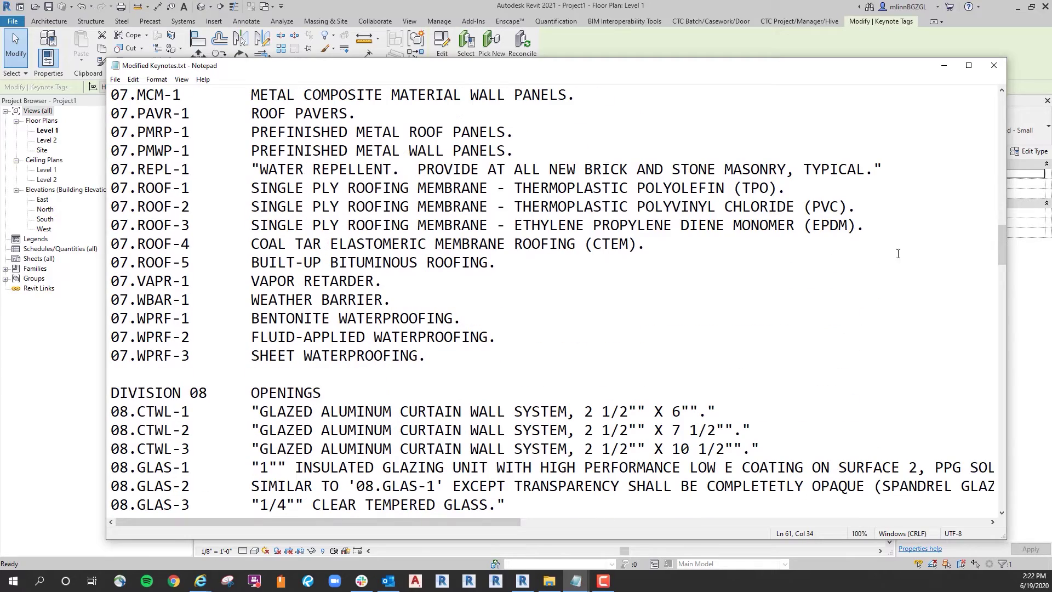
left_click_drag(1006, 242, 996, 159)
Return to Revit and start browsing for a new keynote file from Keynoting Settings.
key("alt+Tab")
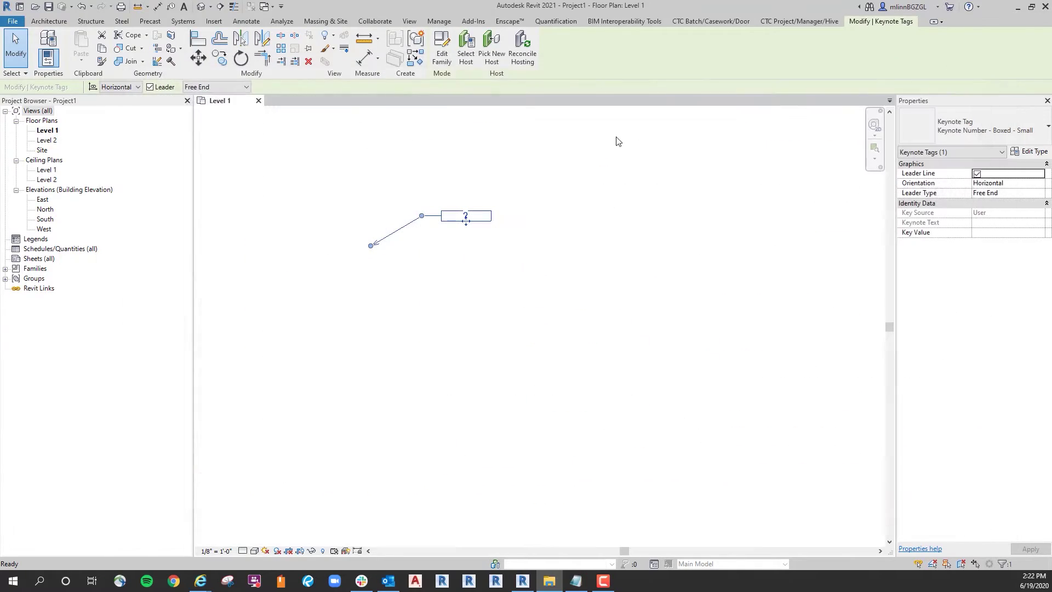
left_click(567, 209)
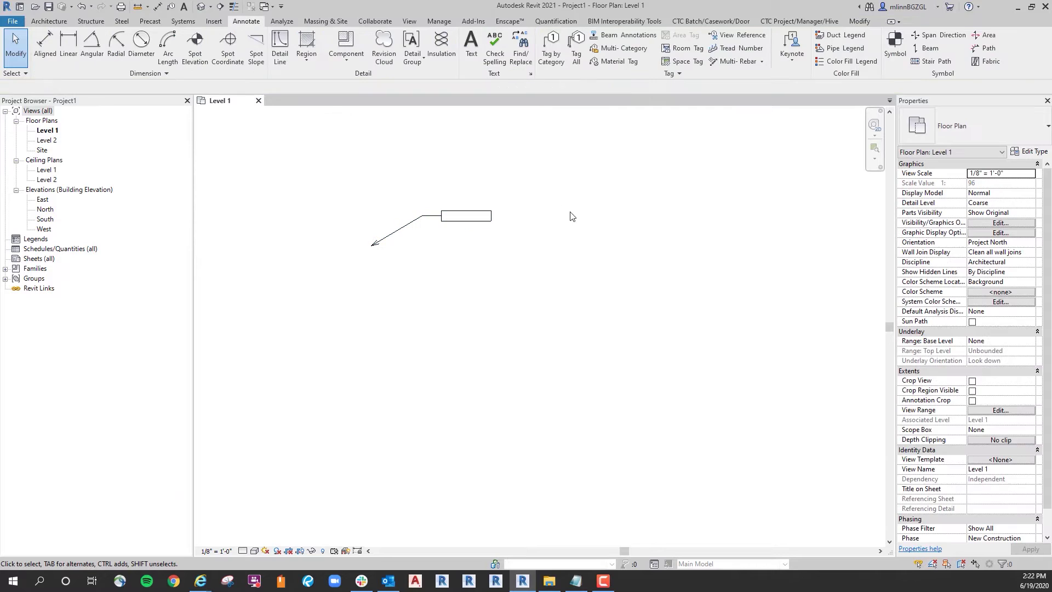
left_click(791, 62)
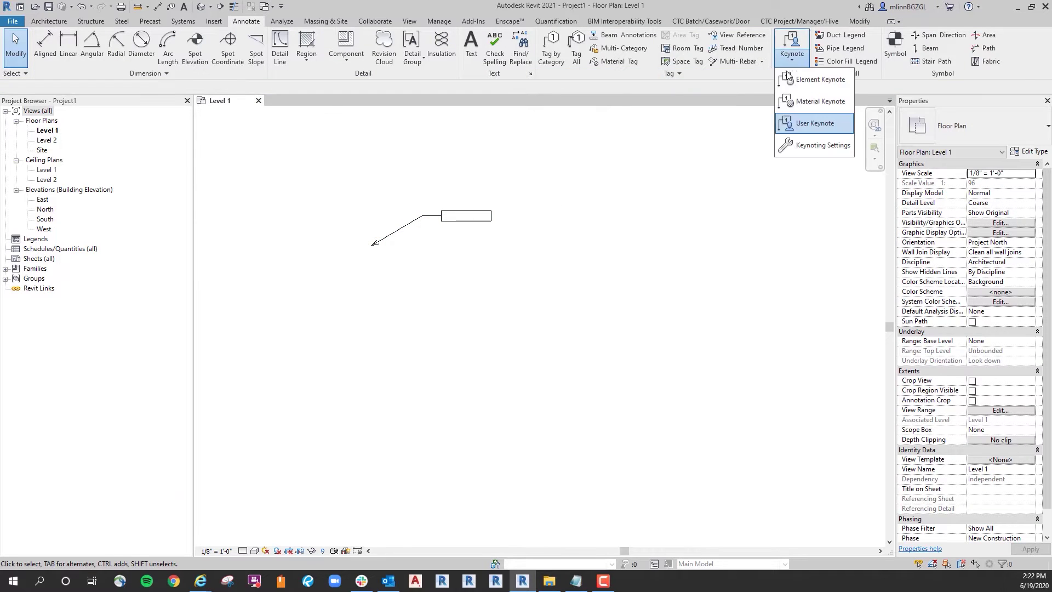
left_click(822, 146)
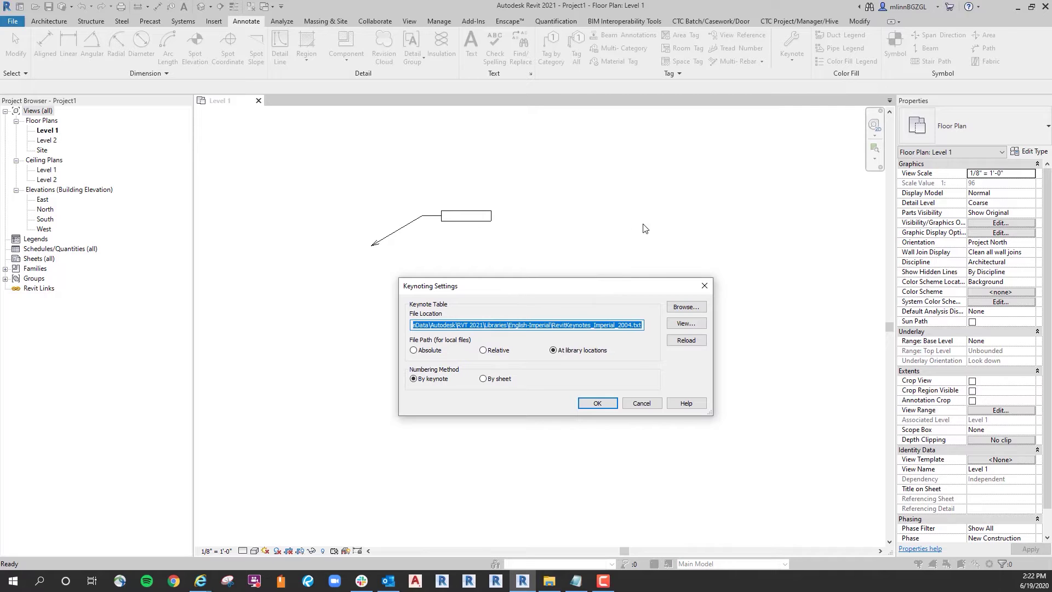
left_click(686, 306)
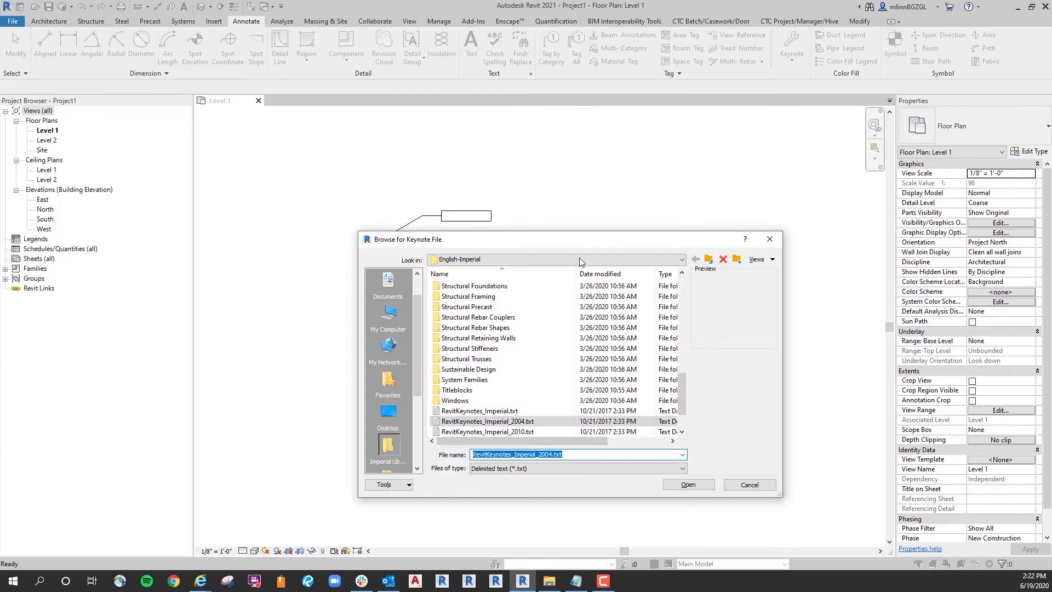
Choose Modified Keynotes.txt from the Webinars > Keynotes with Excel folder as the keynote table.
left_click(472, 258)
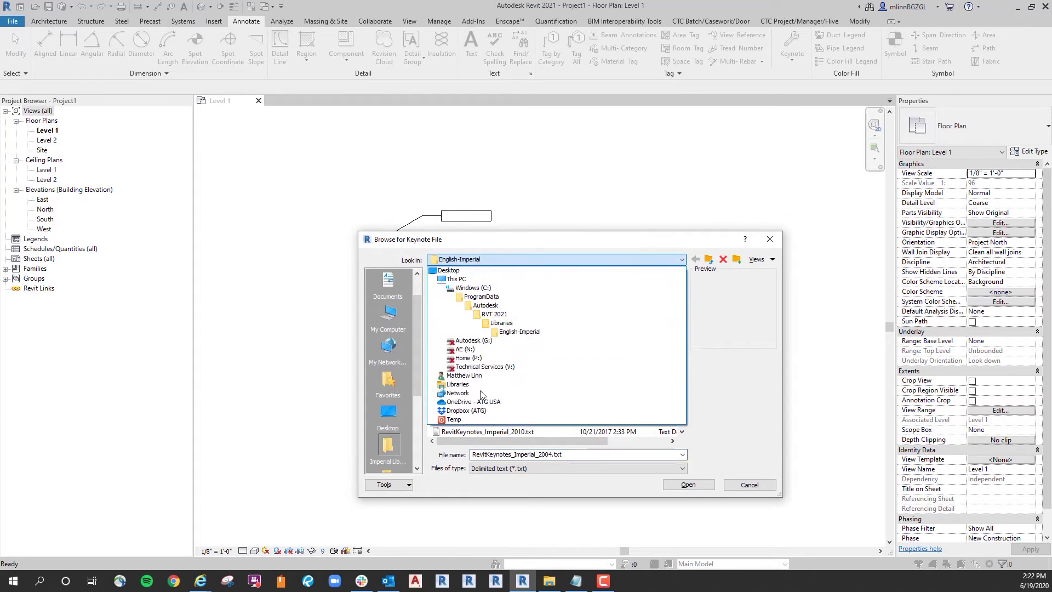
left_click(483, 402)
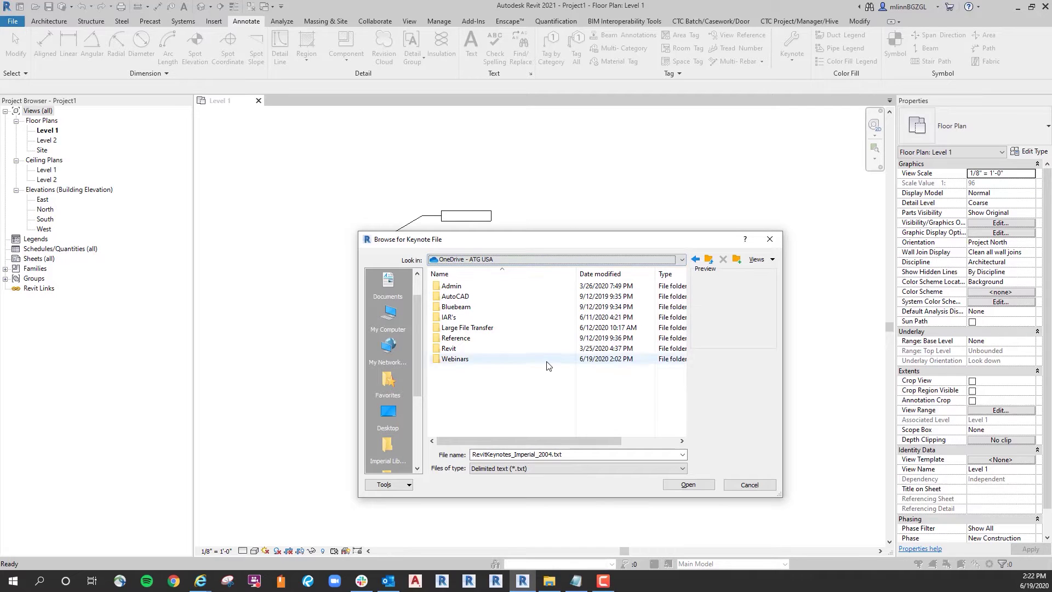
double_click(457, 360)
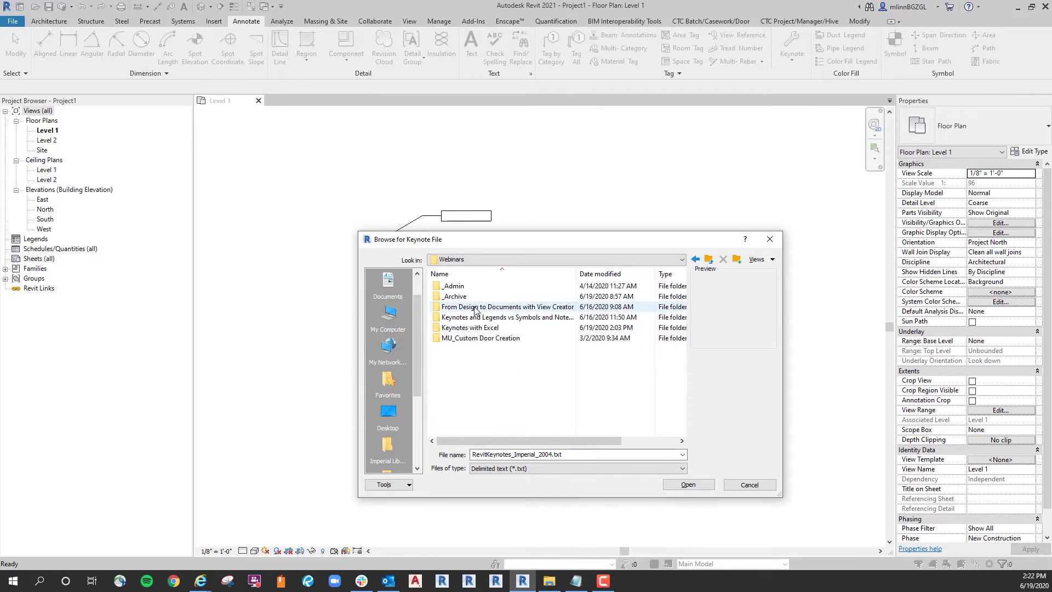
left_click(475, 311)
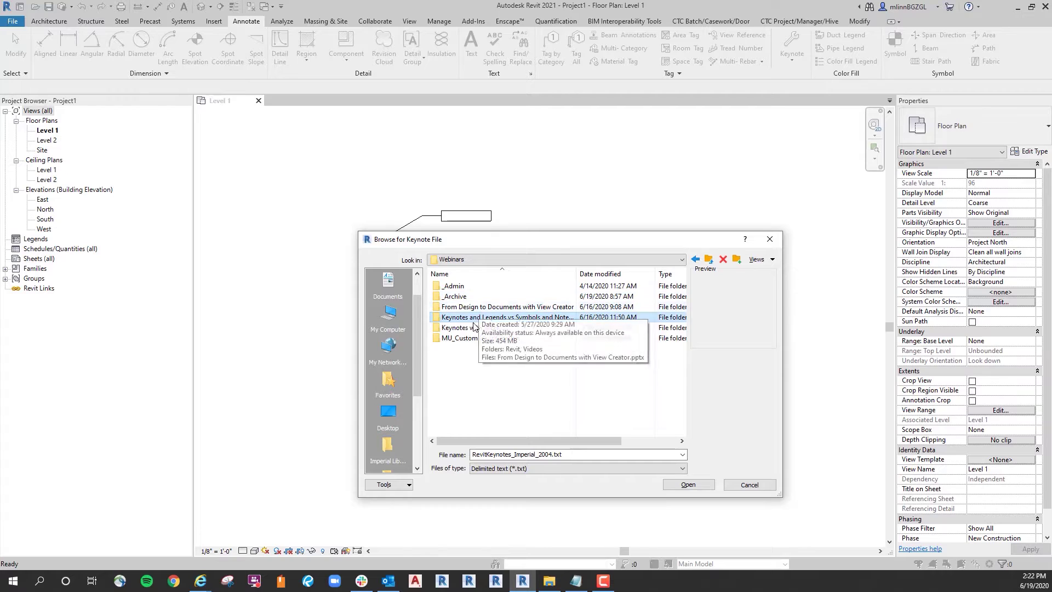
double_click(475, 327)
left_click(470, 286)
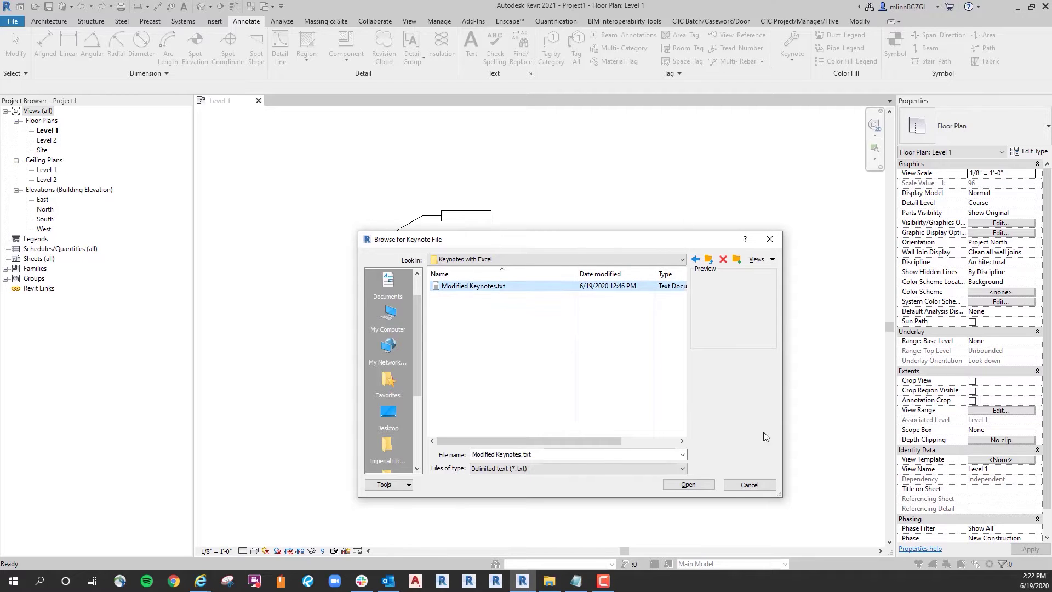
left_click(688, 484)
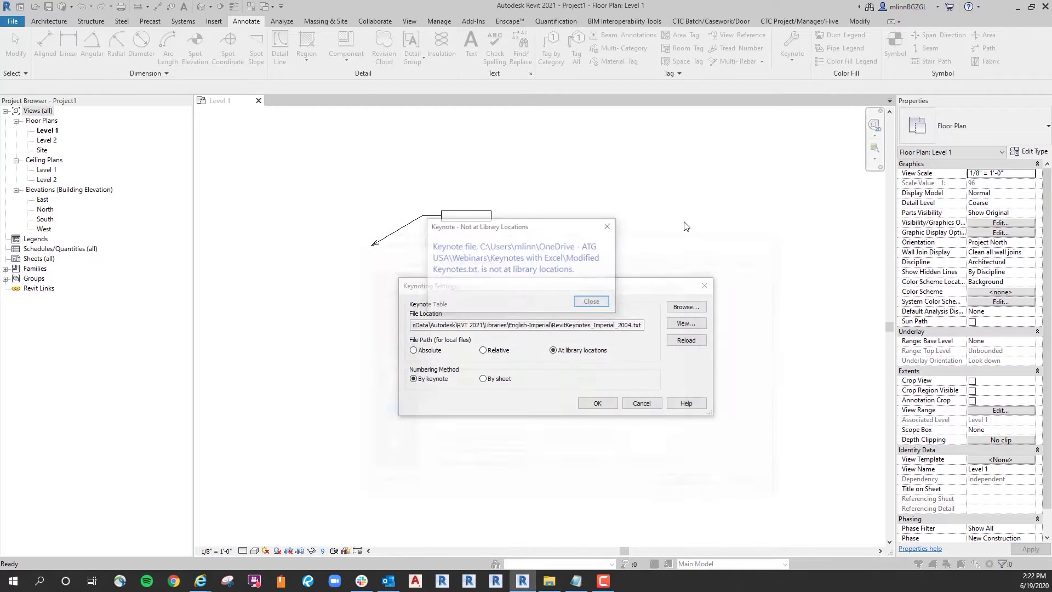
Dismiss the library-location warning, acknowledge the reload, and apply the keynote settings.
left_click(588, 304)
left_click(592, 293)
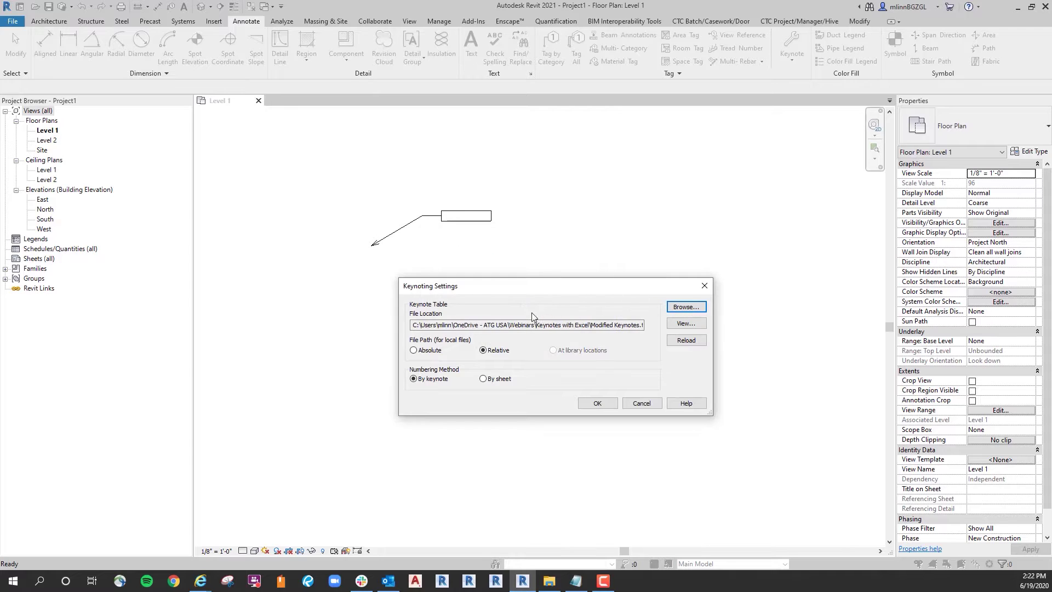
left_click(597, 402)
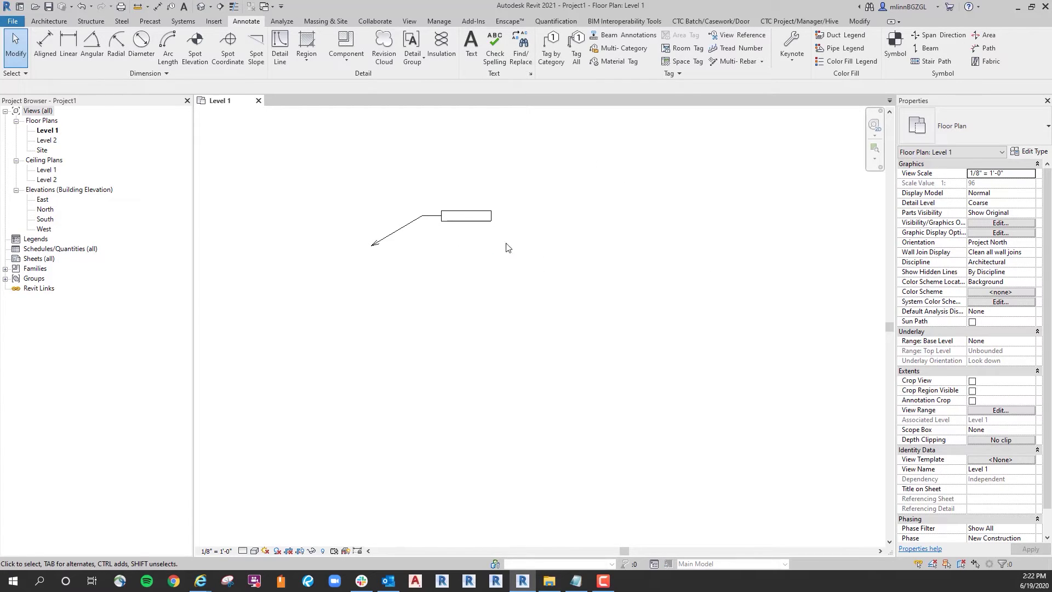
Review the tag's keynote chooser listing the modified file's divisions, then cancel without a value.
left_click(466, 216)
scroll(466, 217, "up", 2)
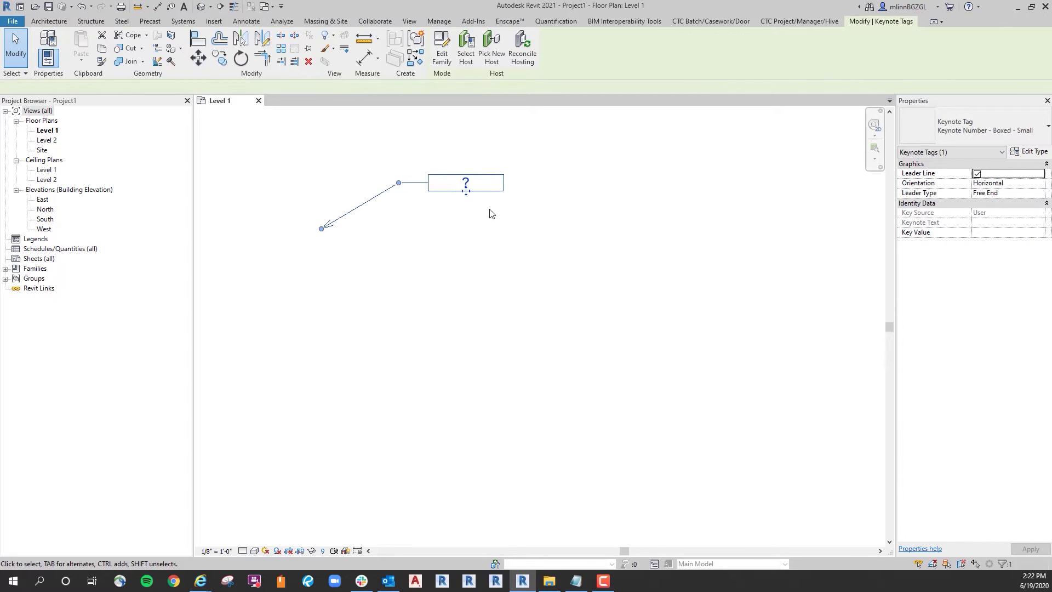
double_click(466, 184)
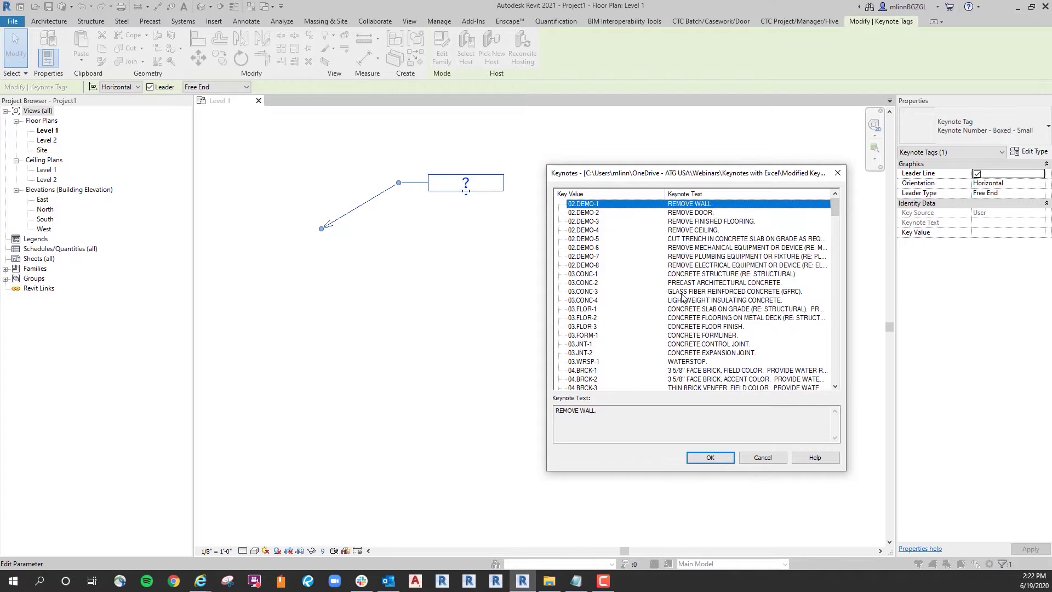
scroll(683, 296, "down", 2)
scroll(682, 296, "down", 2)
left_click_drag(834, 219, 841, 283)
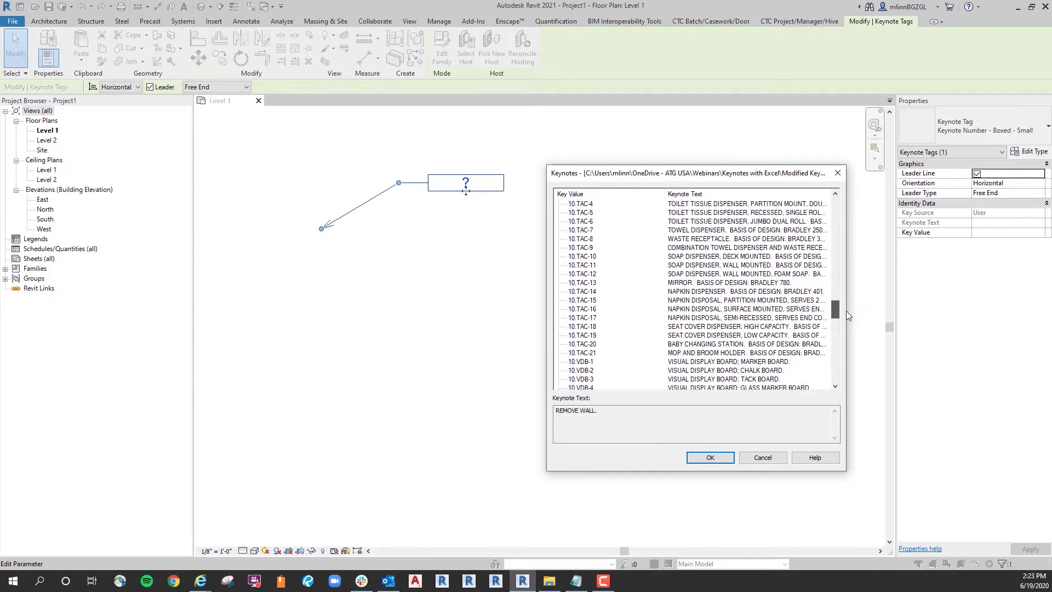
left_click_drag(840, 282, 855, 378)
scroll(643, 248, "up", 2)
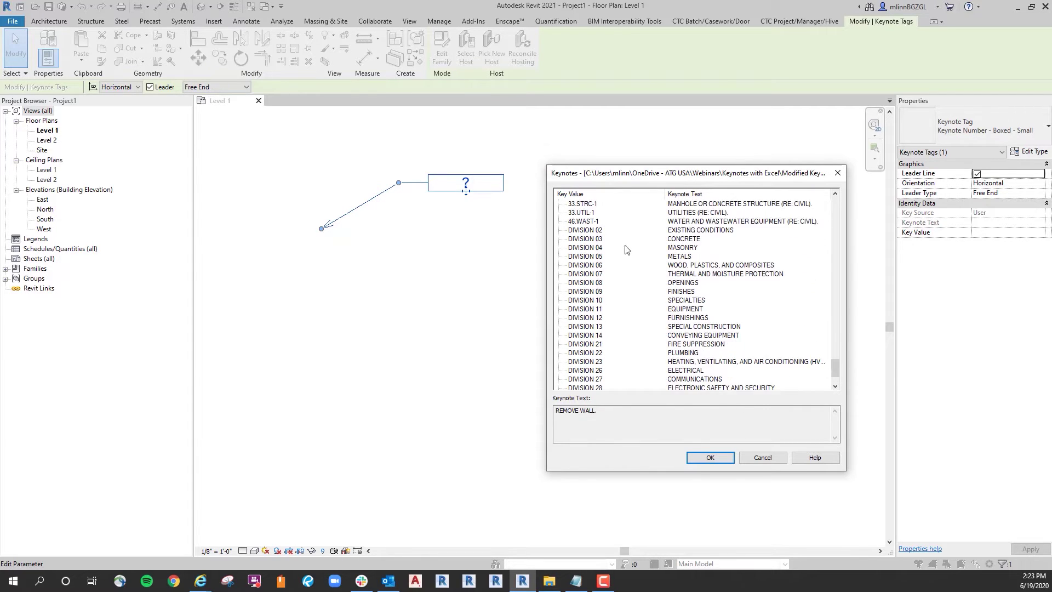
scroll(630, 258, "up", 1)
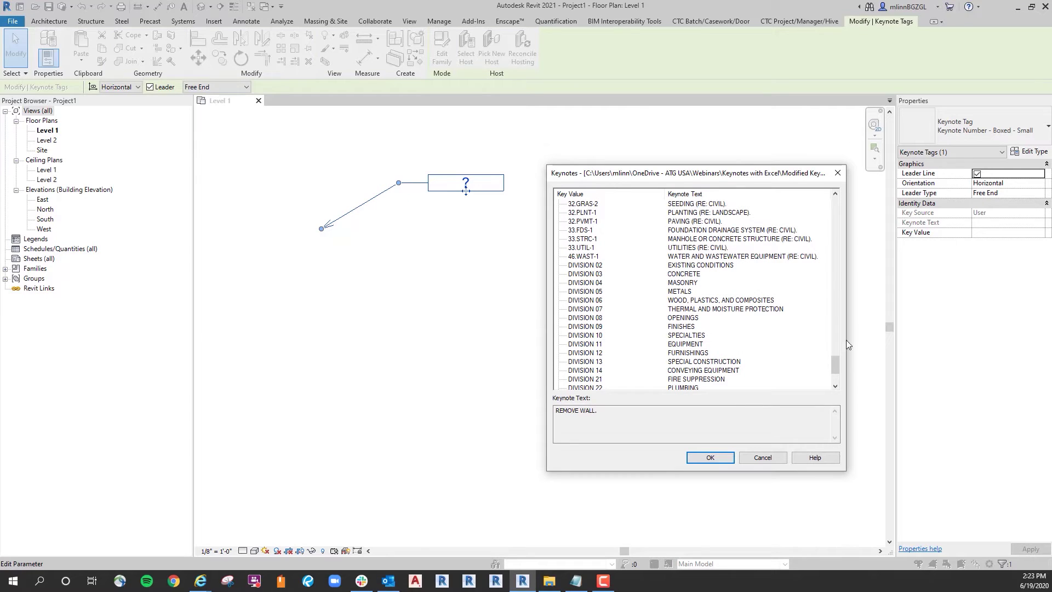
scroll(625, 248, "up", 1)
scroll(593, 204, "up", 1)
scroll(614, 340, "down", 2)
scroll(604, 325, "down", 2)
scroll(604, 329, "down", 2)
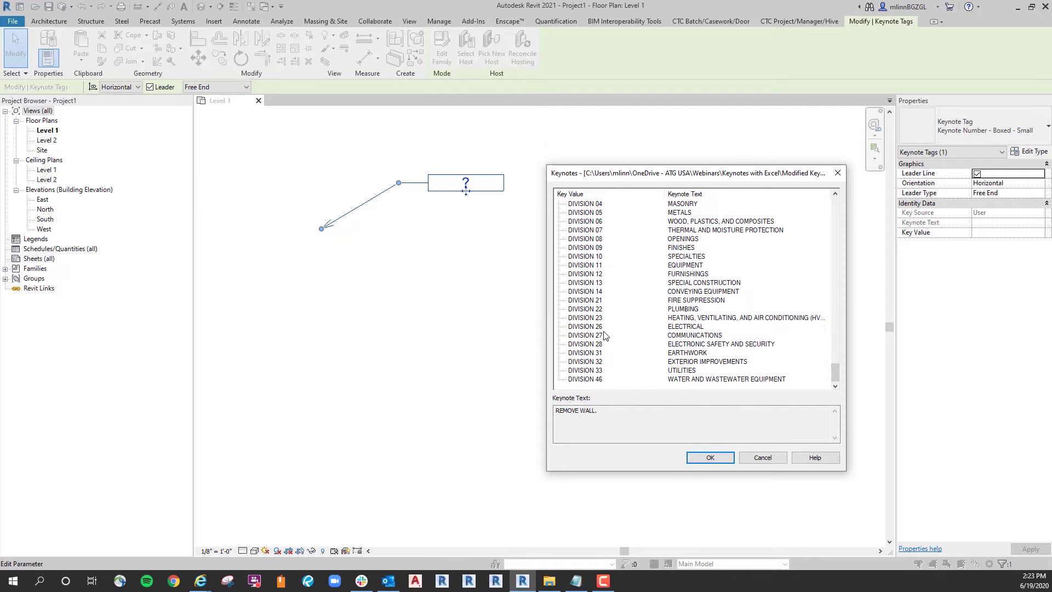
left_click(763, 457)
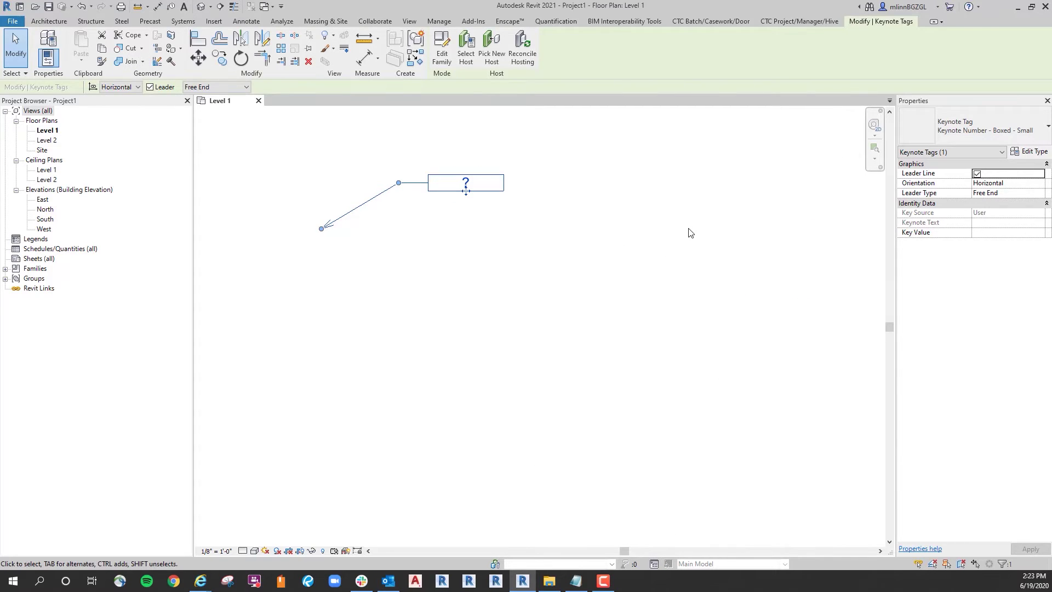
key("Escape")
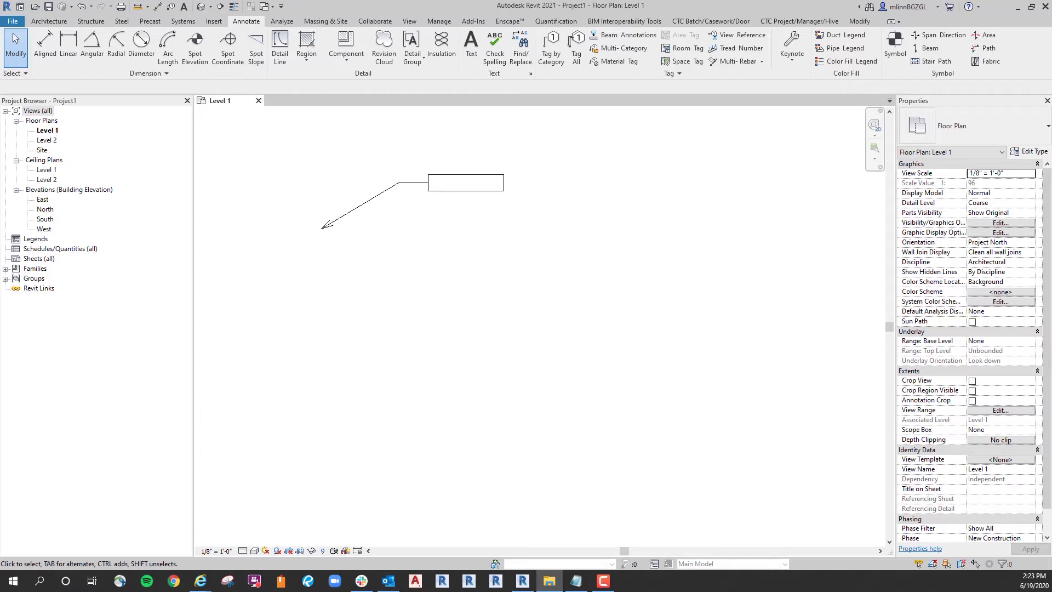
Copy the DIVISION 02 label from the first line of Modified Keynotes.txt in Notepad.
left_click(576, 581)
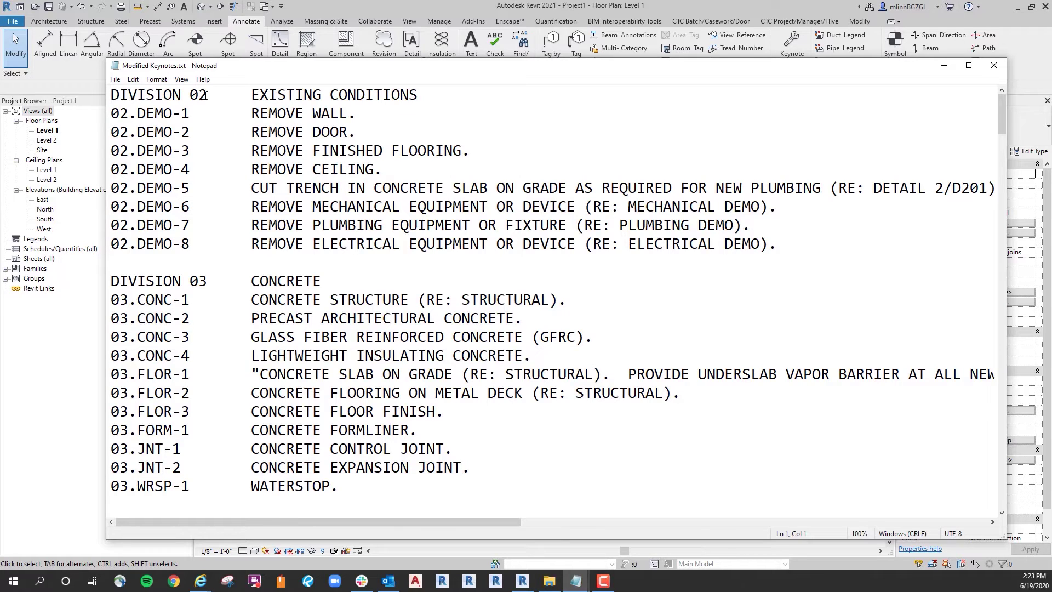
left_click_drag(206, 96, 111, 96)
right_click(130, 96)
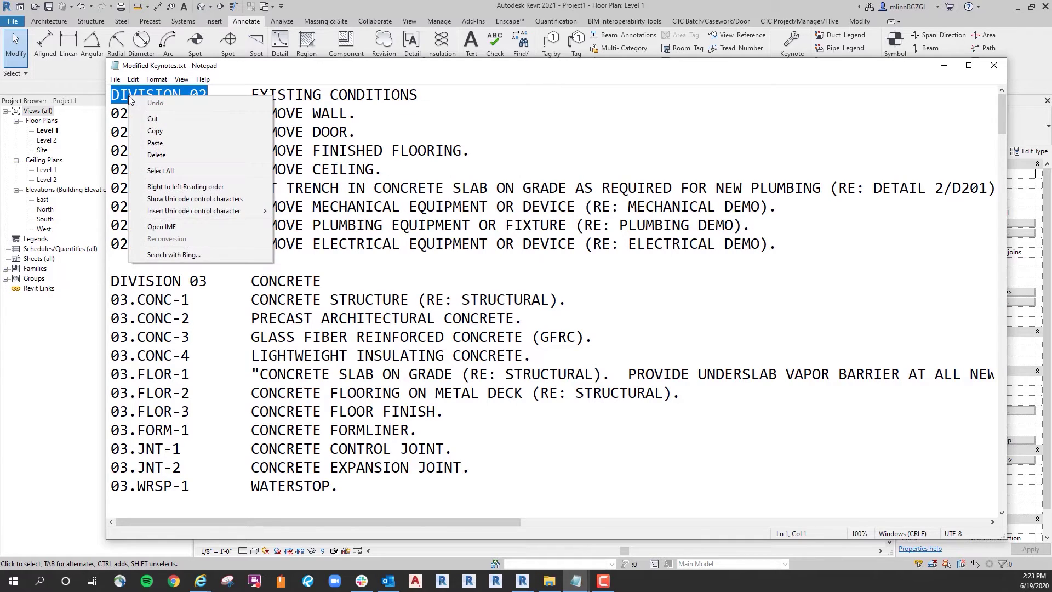
left_click(163, 133)
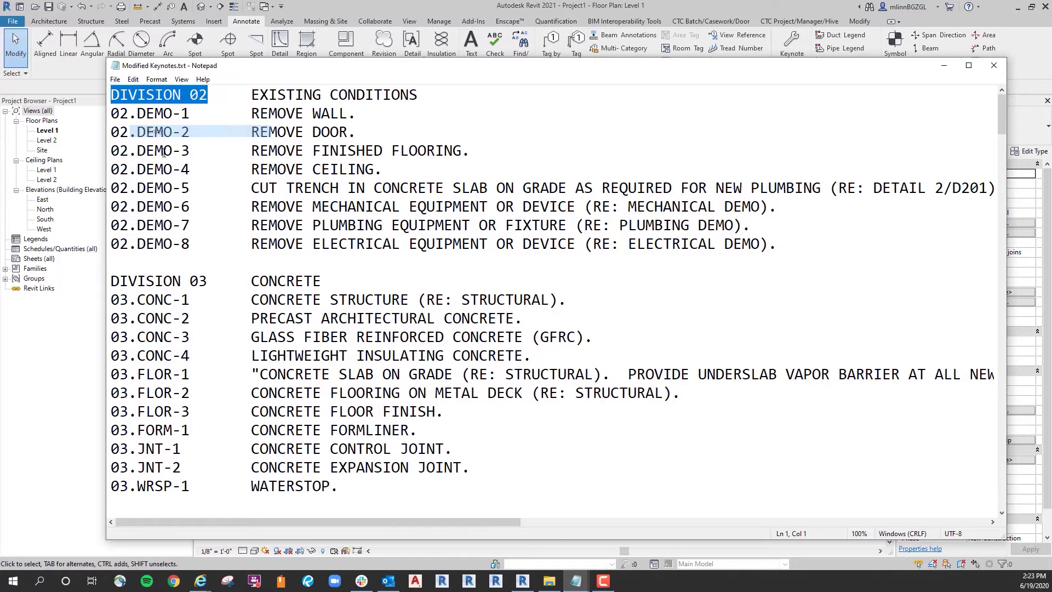
Paste DIVISION 02 as parent after REMOVE WALL, REMOVE DOOR, REMOVE FINISHED FLOORING and REMOVE CEILING.
left_click(382, 113)
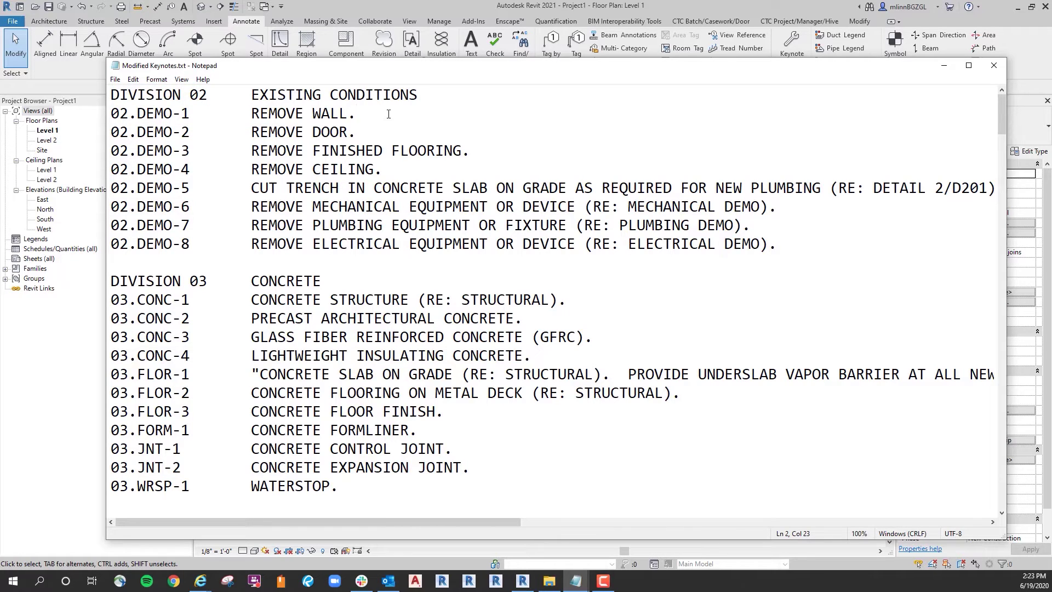
key("Tab")
right_click(423, 110)
left_click(437, 156)
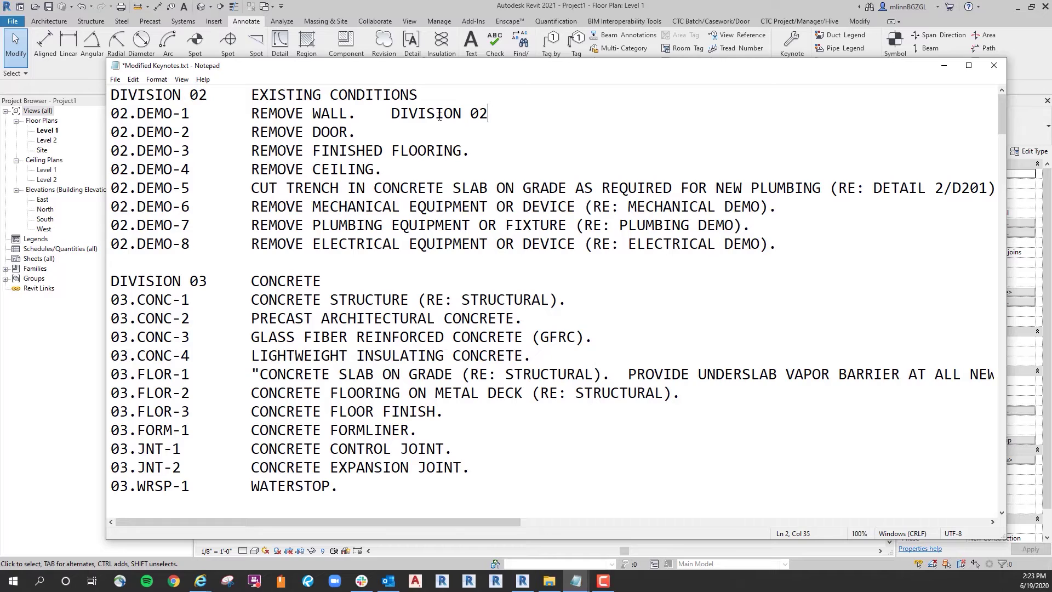
right_click(406, 120)
left_click(459, 175)
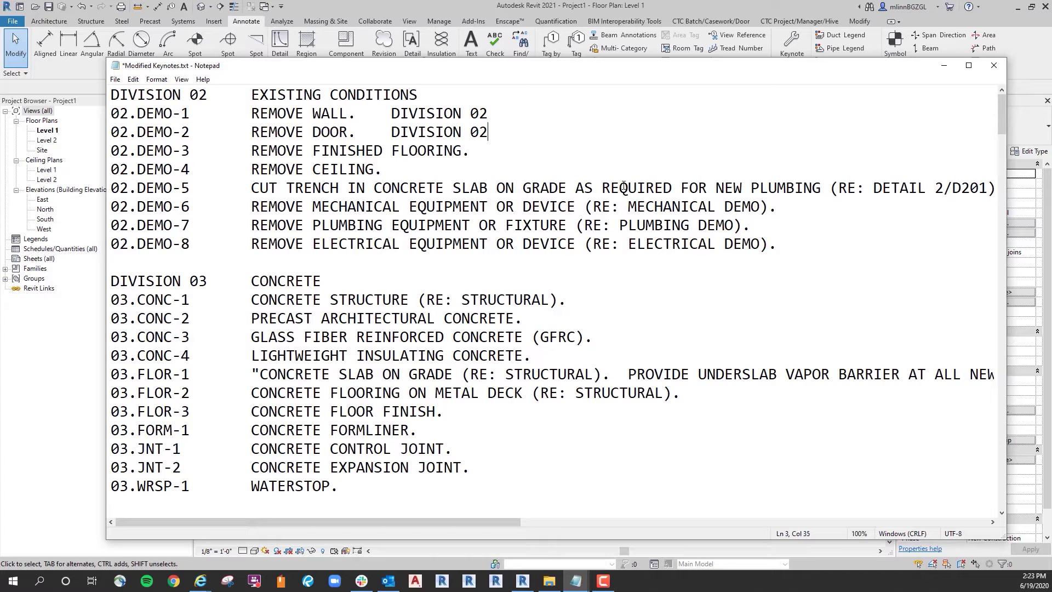
right_click(550, 144)
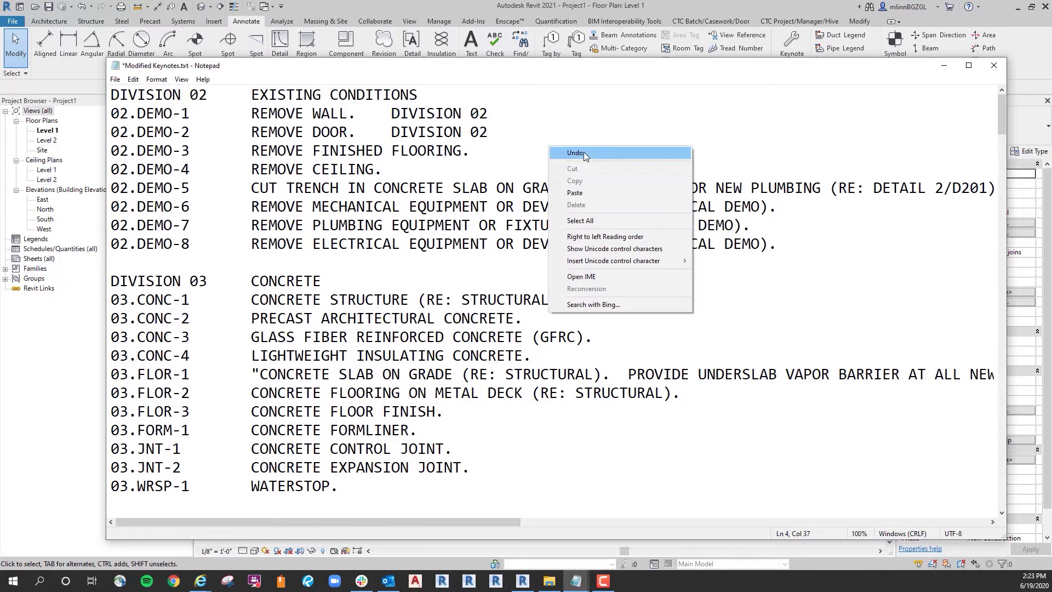
left_click(592, 196)
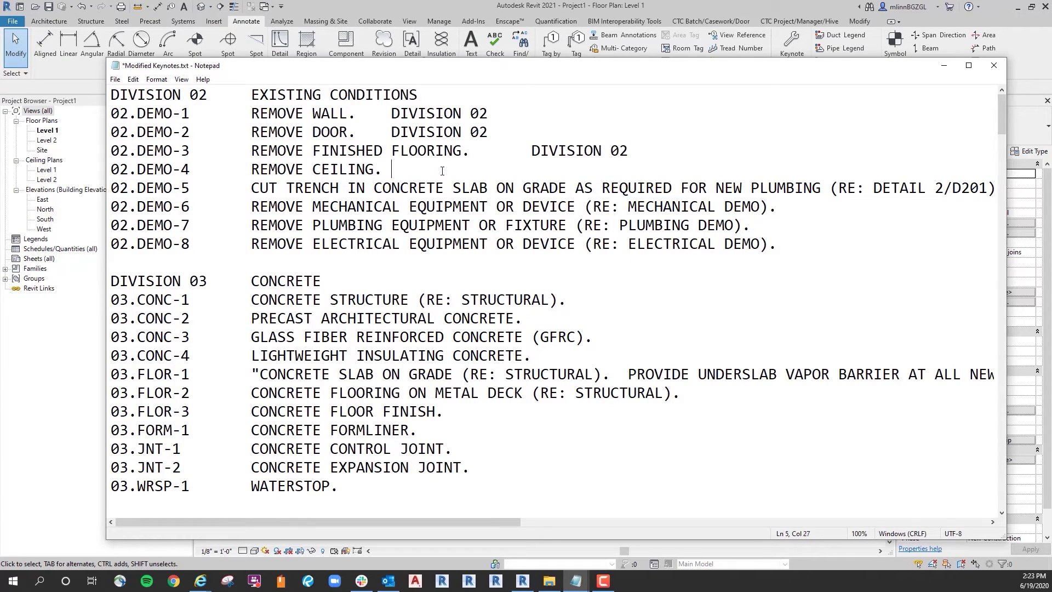
right_click(442, 170)
left_click(473, 210)
left_click_drag(508, 521, 611, 520)
Paste DIVISION 02 after the trench note and the 02.DEMO-6, -7 and -8 lines.
left_click(822, 193)
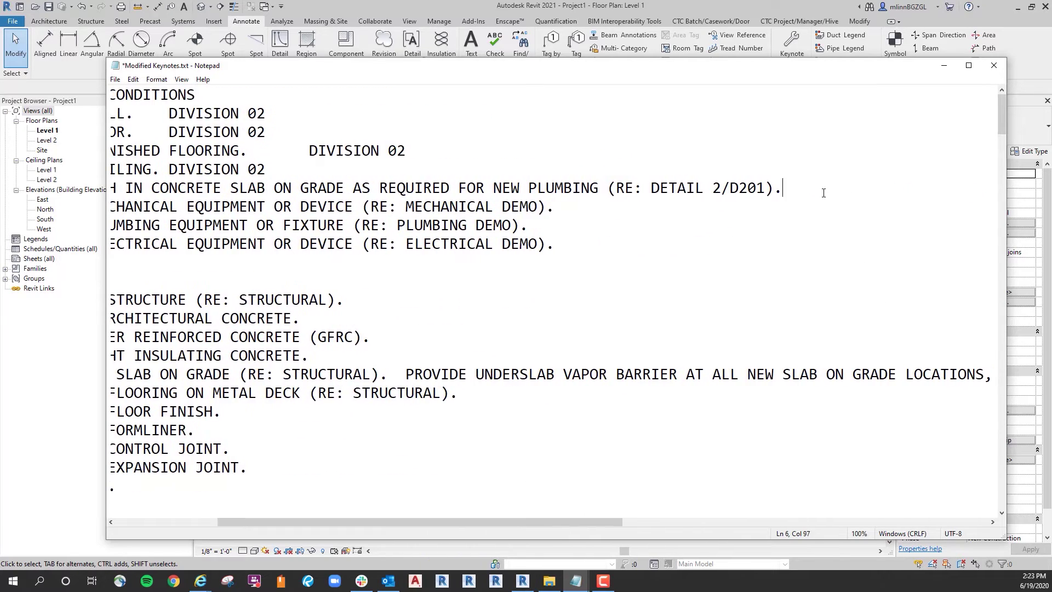
right_click(822, 187)
left_click(855, 235)
left_click(582, 207)
right_click(583, 207)
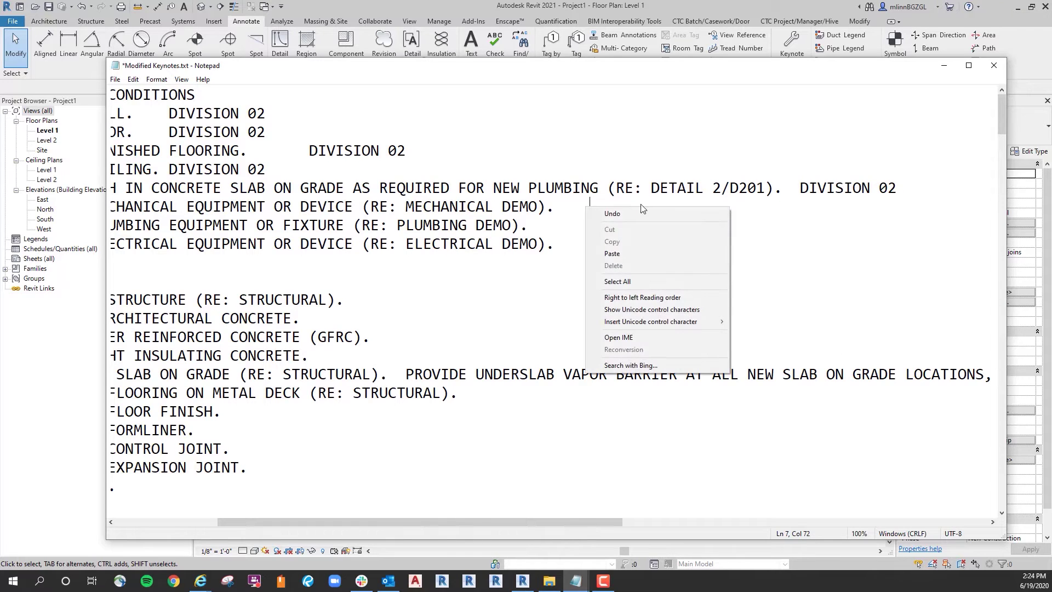
left_click(647, 252)
left_click(593, 225)
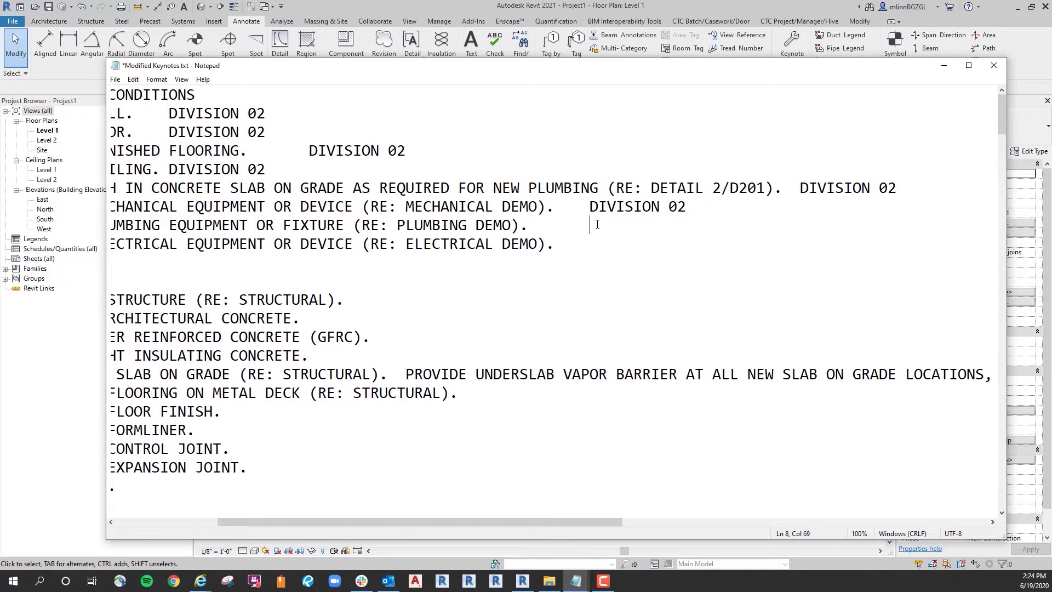
right_click(595, 225)
left_click(622, 270)
left_click(624, 242)
right_click(624, 242)
left_click(678, 290)
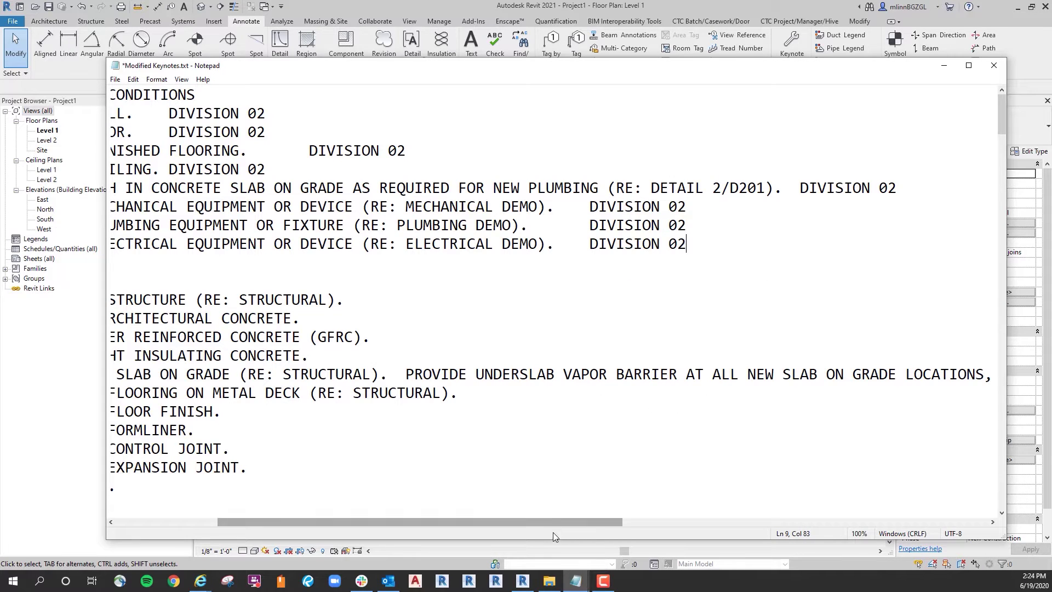
left_click_drag(526, 512, 367, 512)
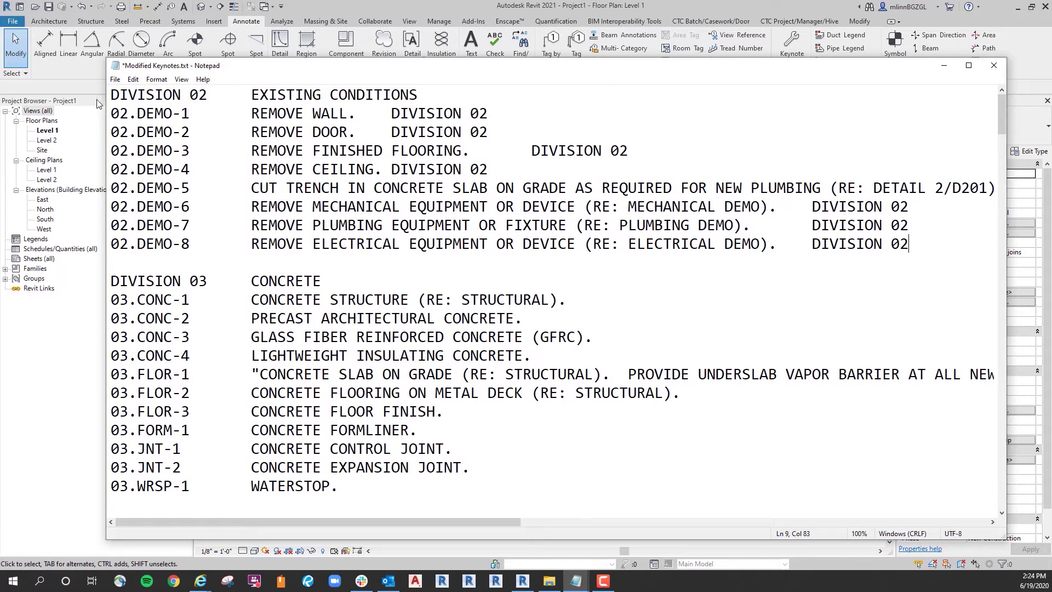
left_click(116, 79)
Save the edited keynote file, return to Revit and reopen Keynoting Settings.
left_click(130, 128)
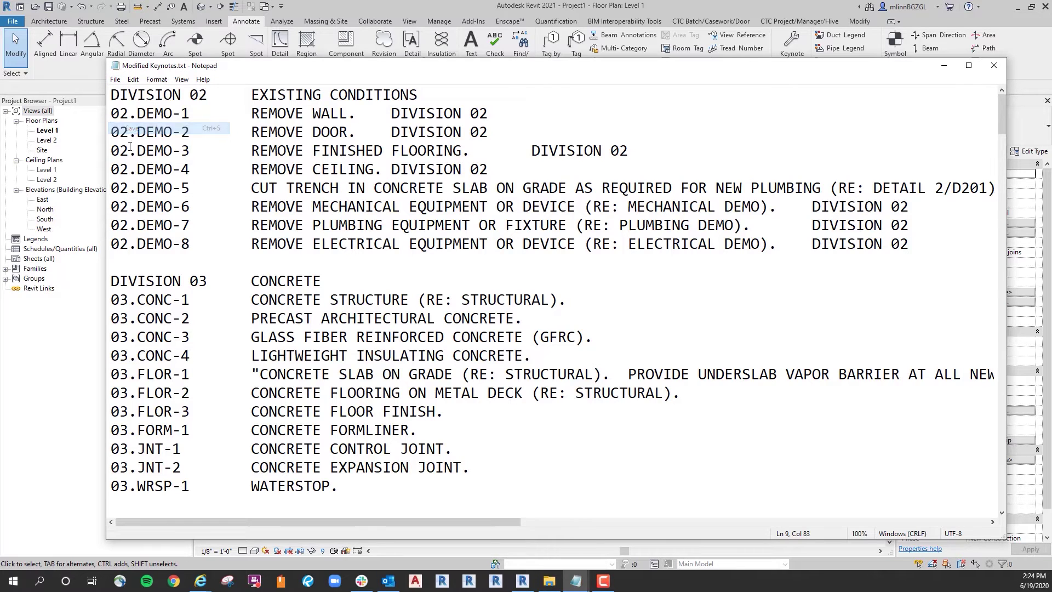
left_click(994, 66)
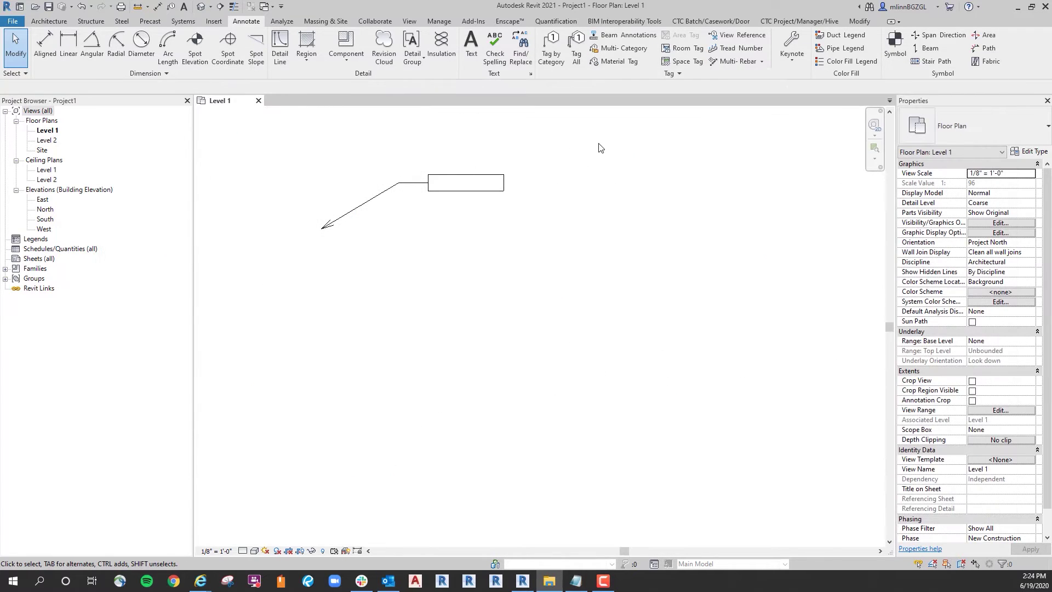
left_click(793, 61)
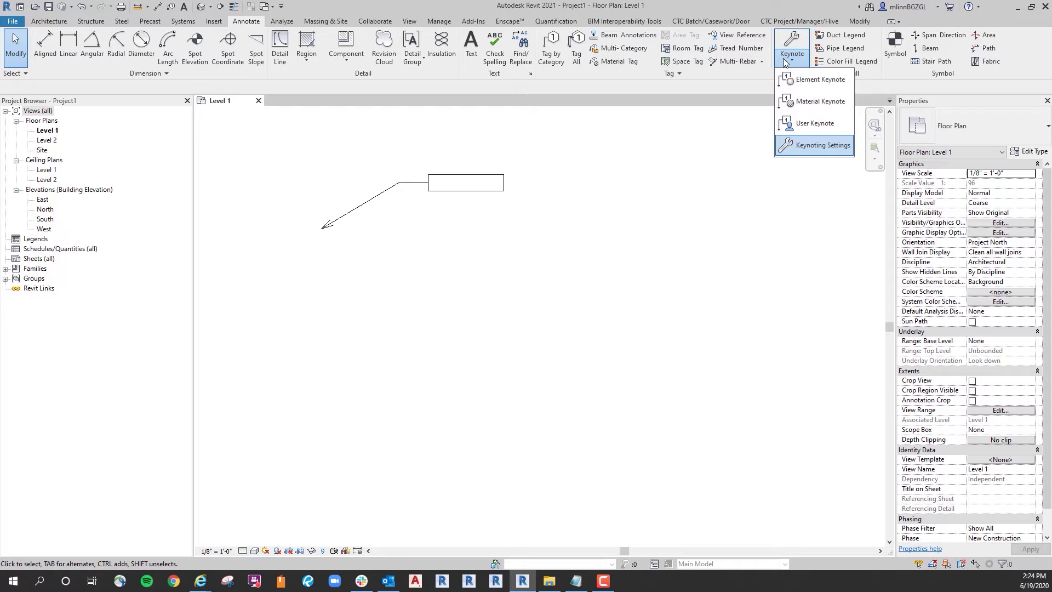
left_click(822, 145)
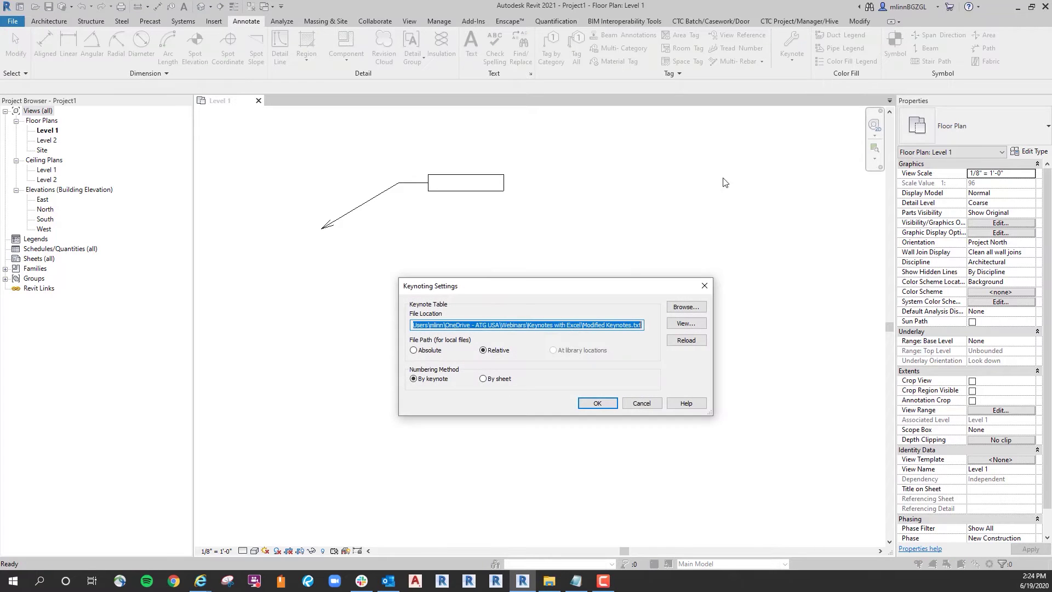
Reload the keynote table successfully, close the settings and select the keynote tag.
left_click(694, 341)
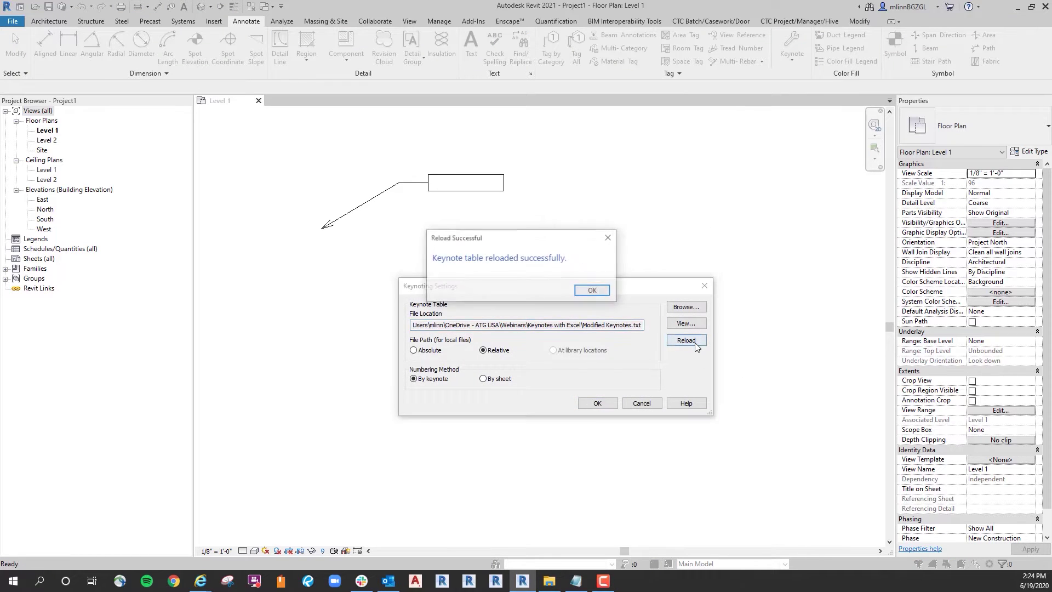
left_click(599, 294)
left_click(595, 404)
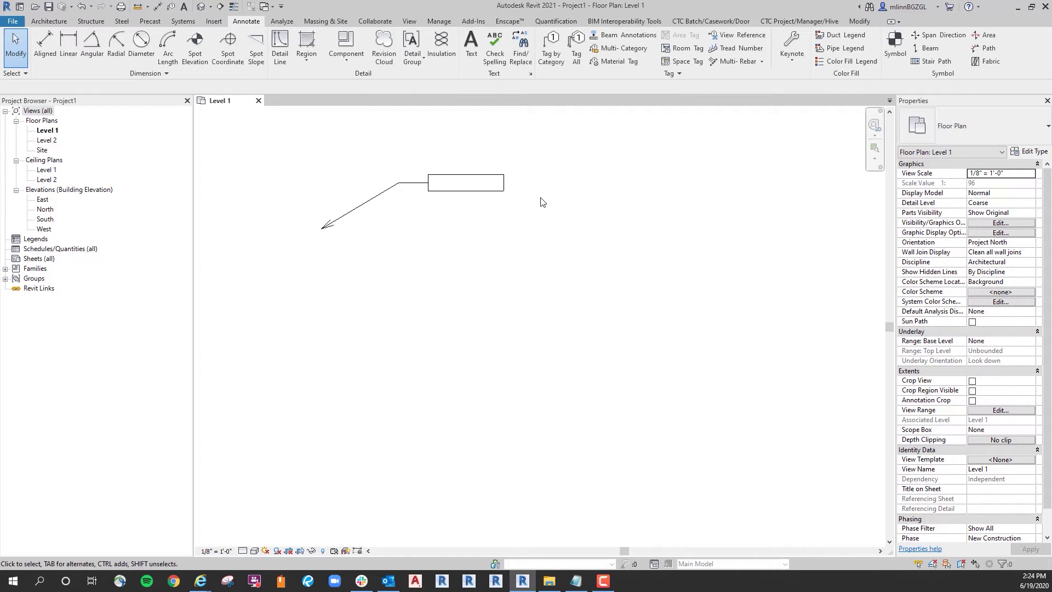
left_click(470, 191)
Expand DIVISION 02 in the tag's keynote list to see the nested DEMO keynotes, then cancel.
left_click(470, 190)
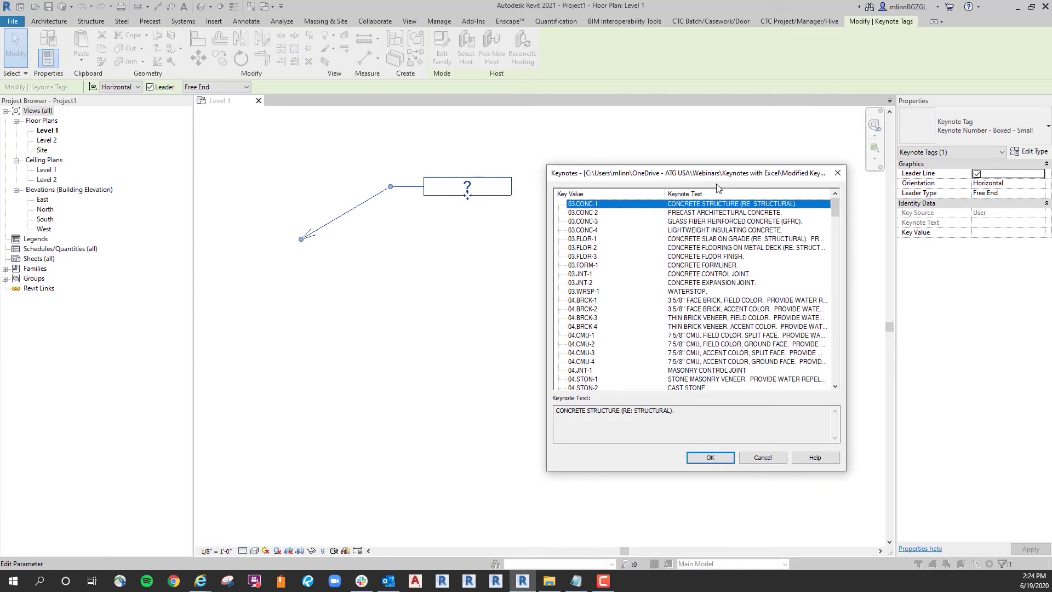
left_click_drag(835, 206, 835, 362)
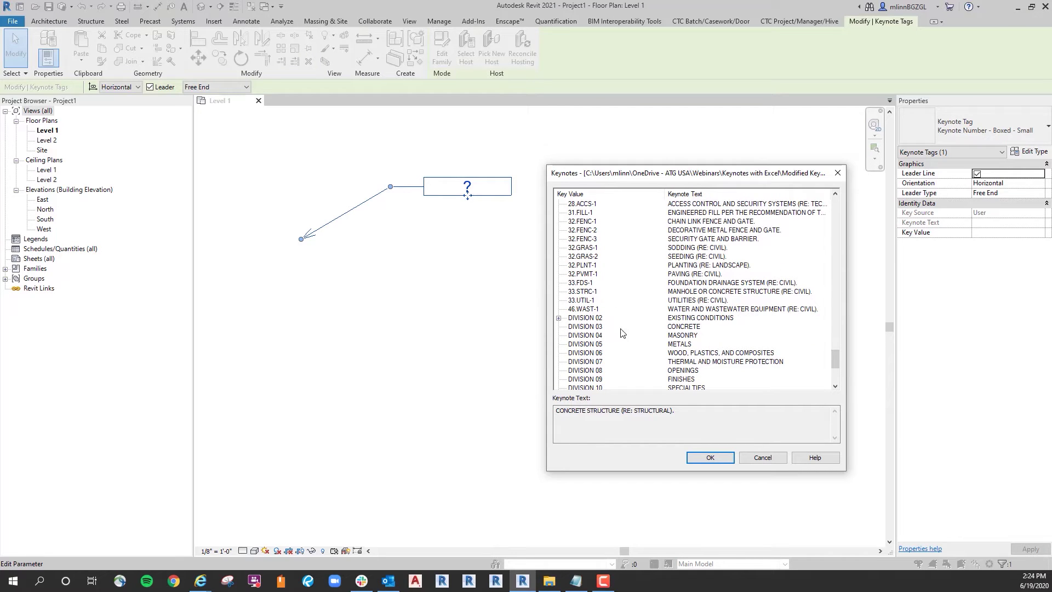
left_click(557, 317)
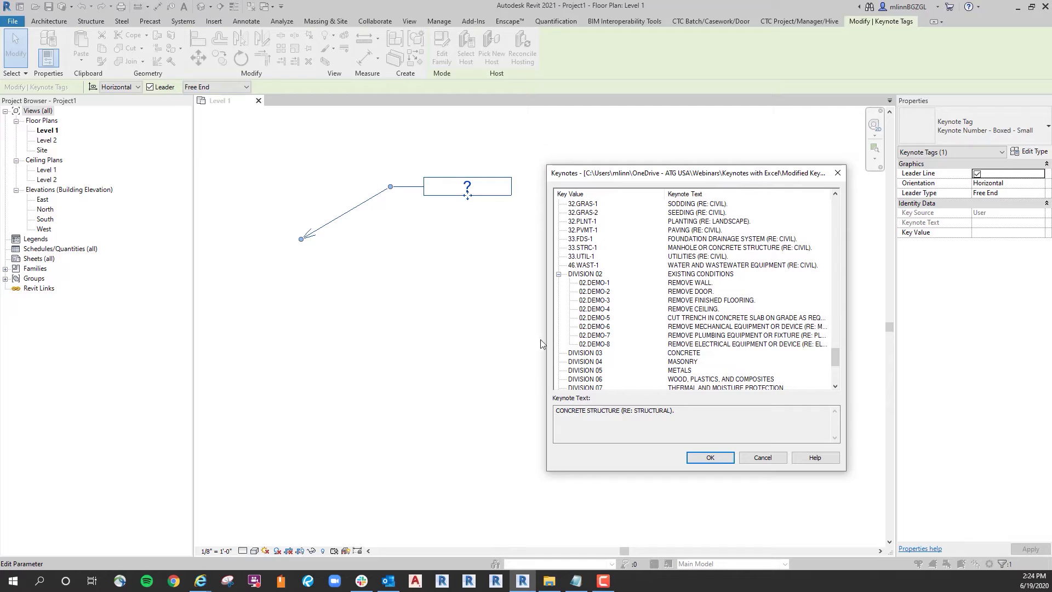
left_click_drag(834, 359, 835, 362)
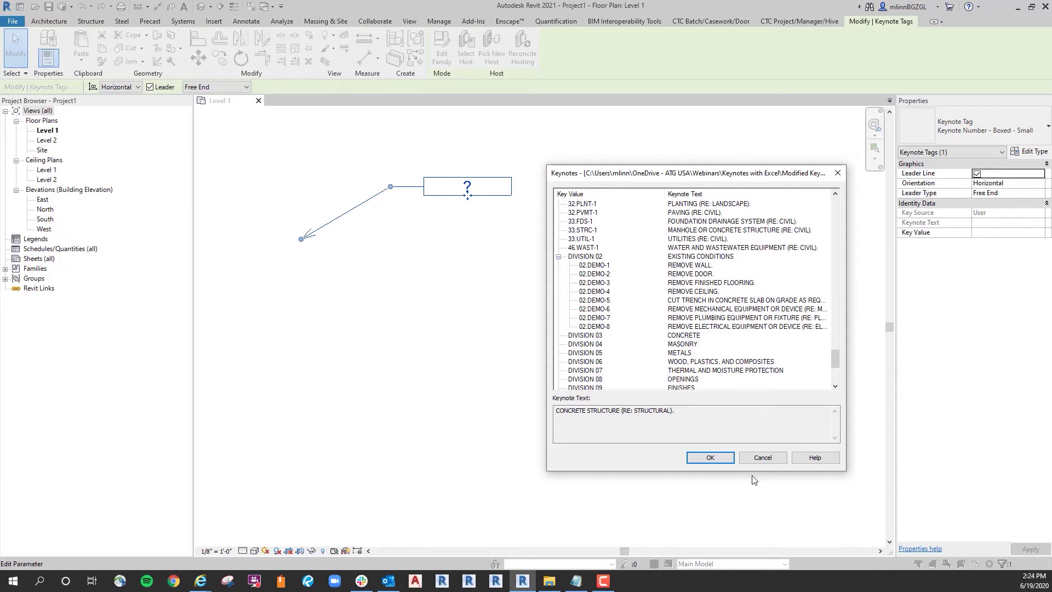
left_click_drag(718, 179, 715, 171)
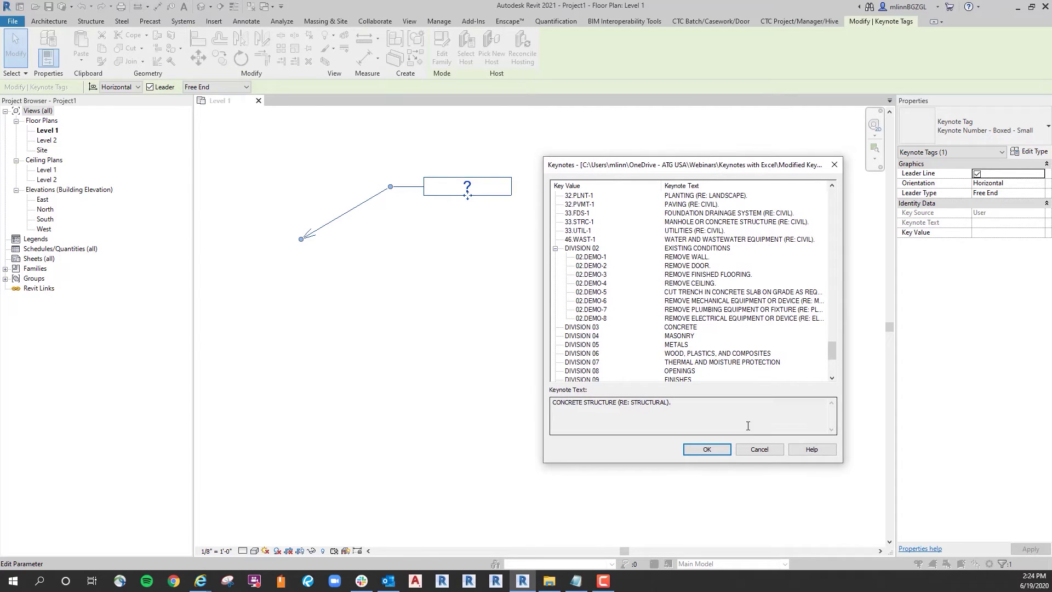
left_click(760, 450)
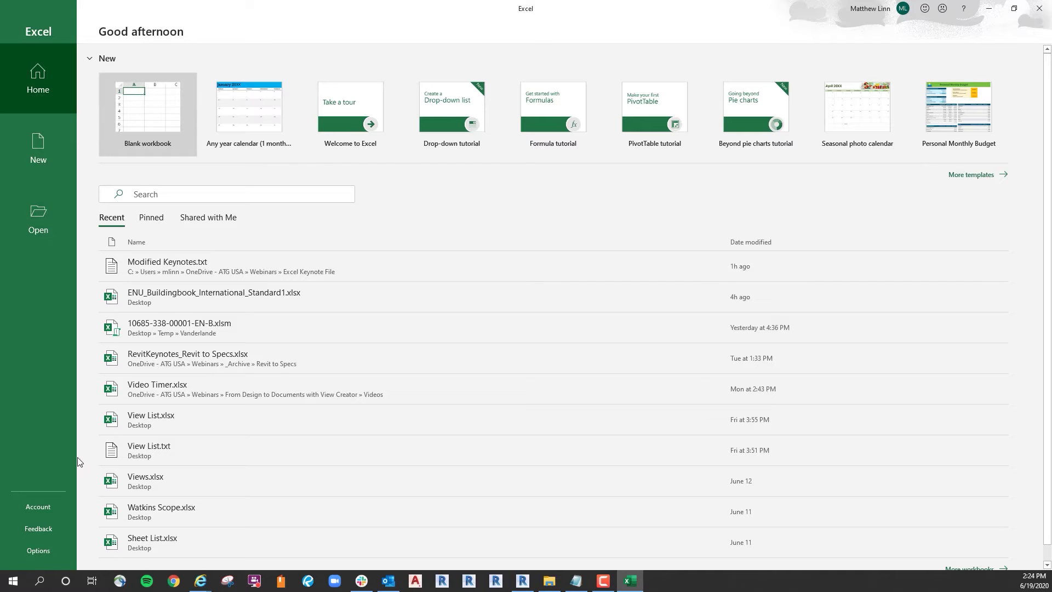
Browse from Excel's Open page to the OneDrive Webinars > Keynotes with Excel folder.
left_click(41, 216)
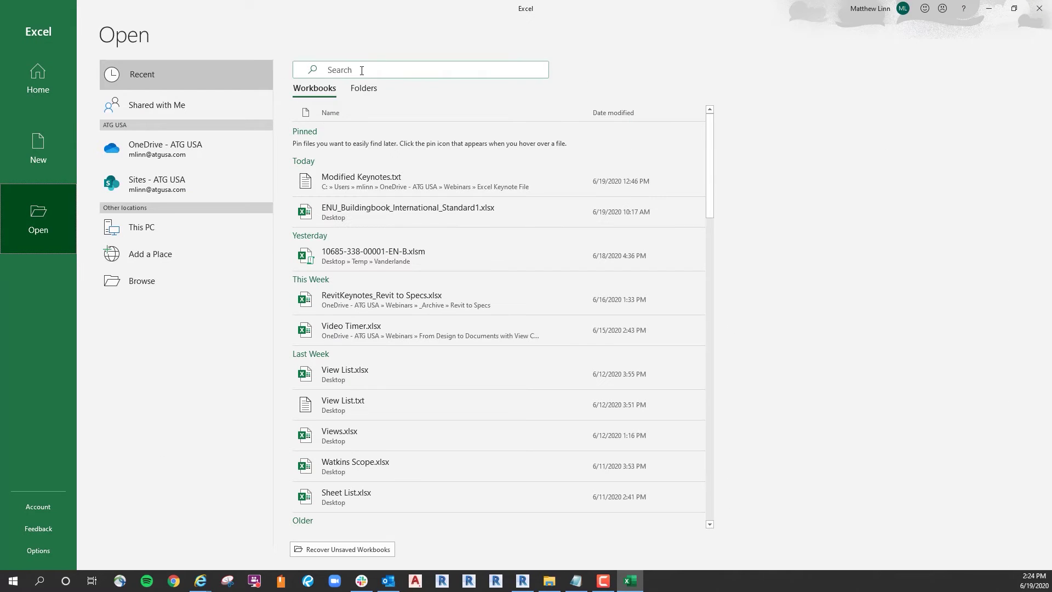
left_click(165, 281)
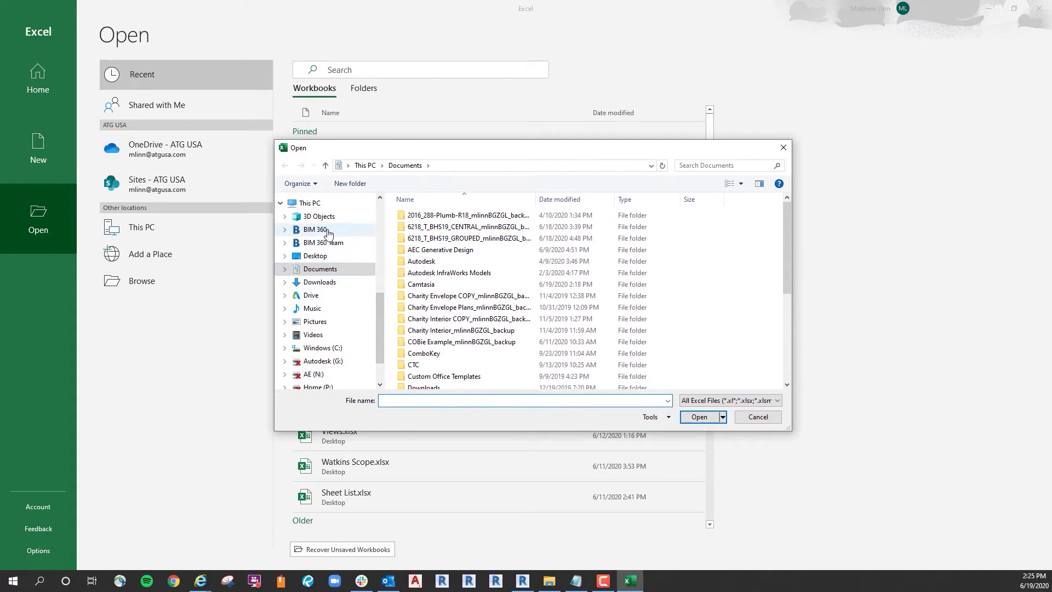
scroll(327, 234, "up", 2)
scroll(337, 243, "up", 3)
scroll(345, 247, "up", 3)
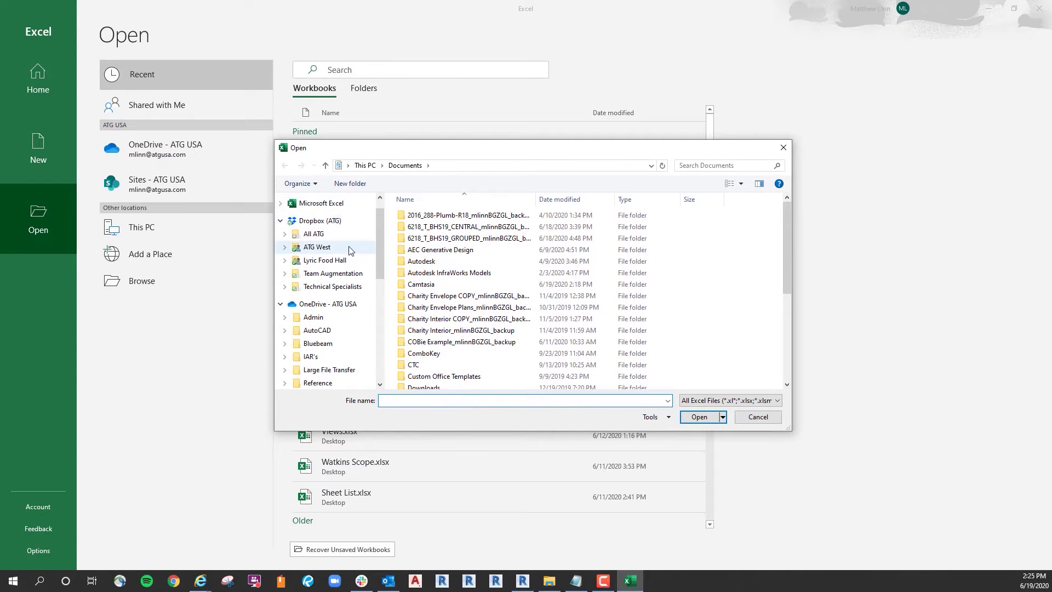
left_click(327, 304)
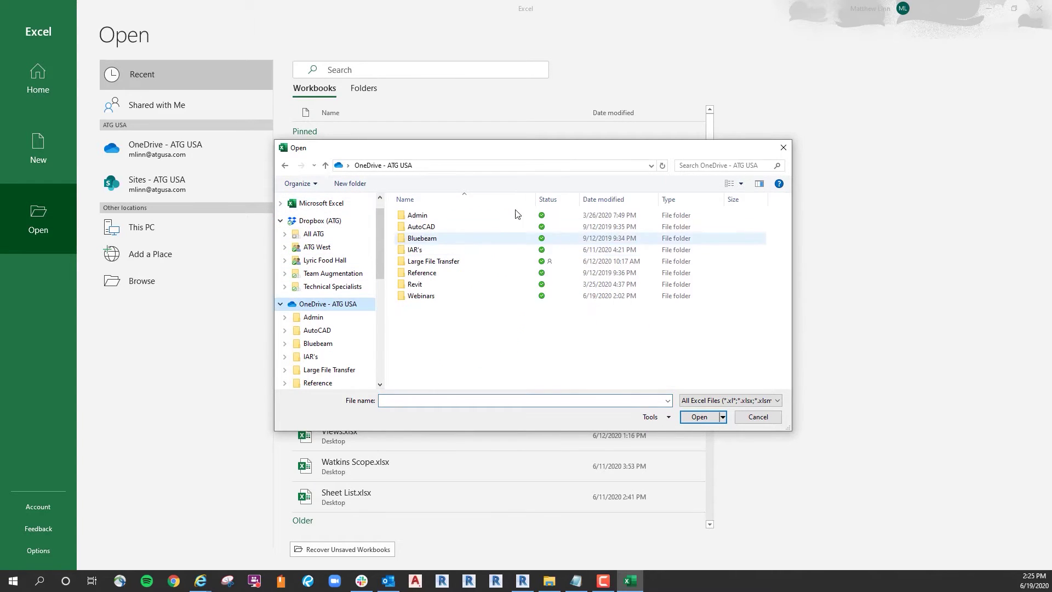
double_click(445, 296)
double_click(457, 262)
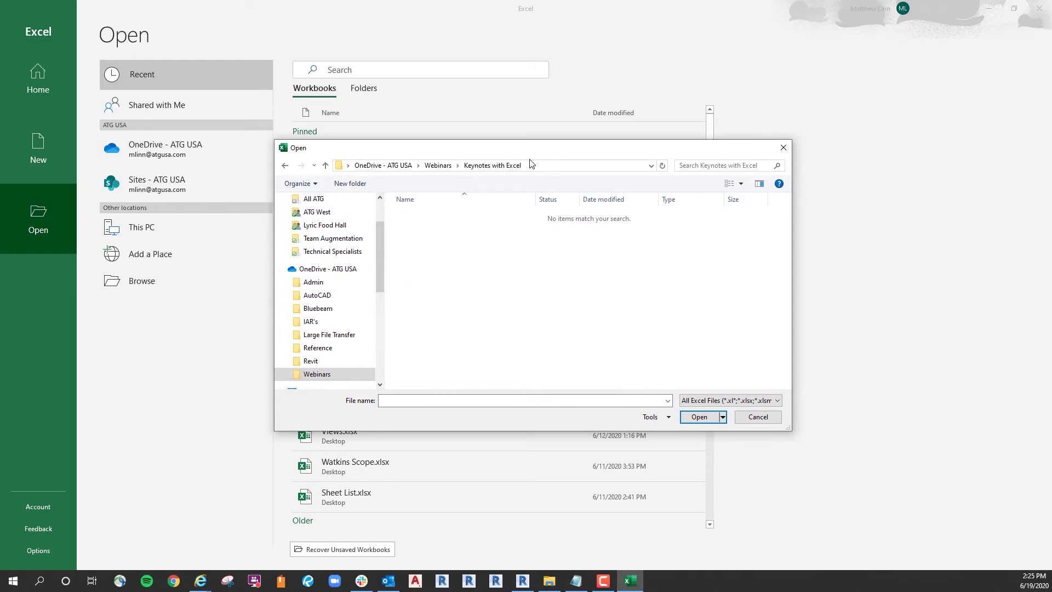
Show All Files, open Modified Keynotes.txt and advance the Text Import Wizard.
left_click(706, 404)
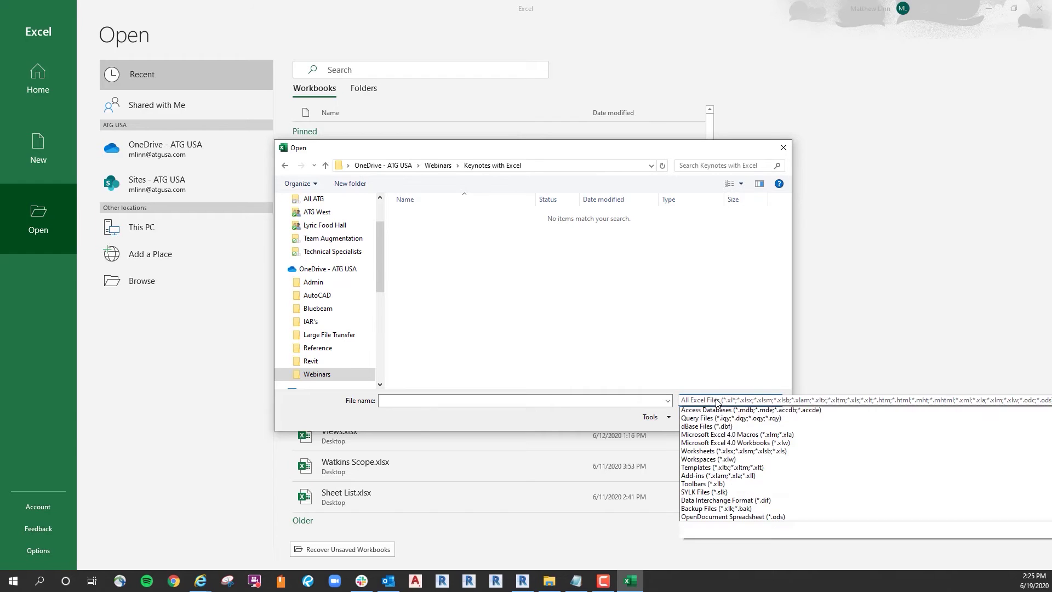
left_click(711, 413)
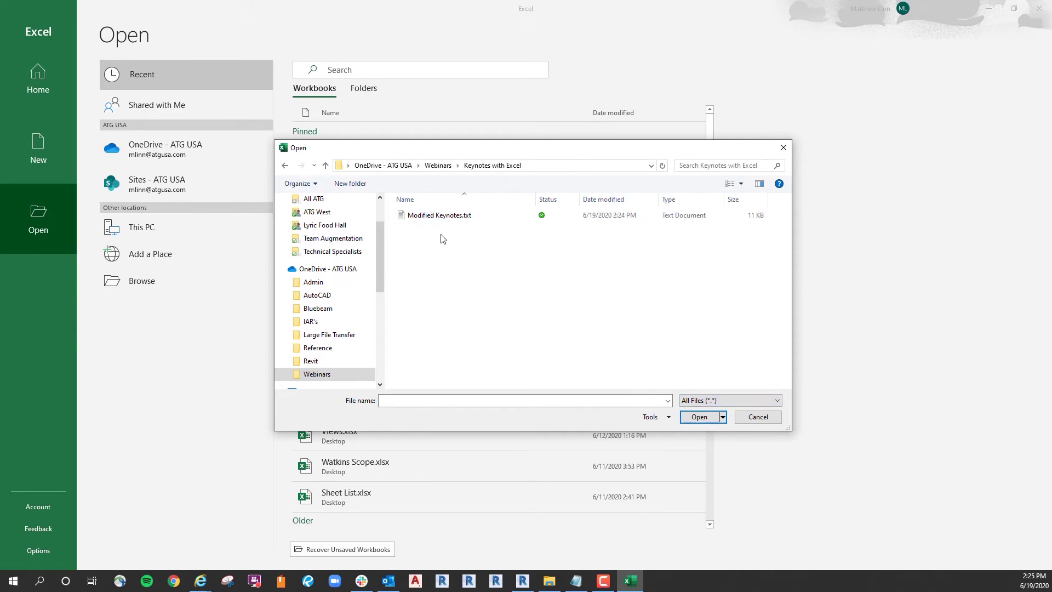
left_click(433, 221)
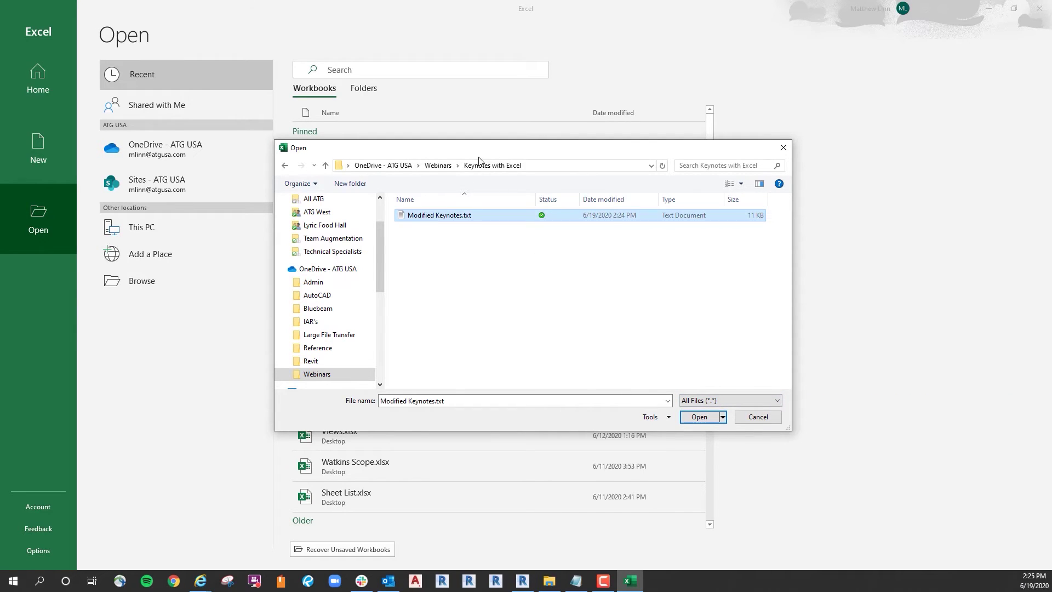
left_click(699, 417)
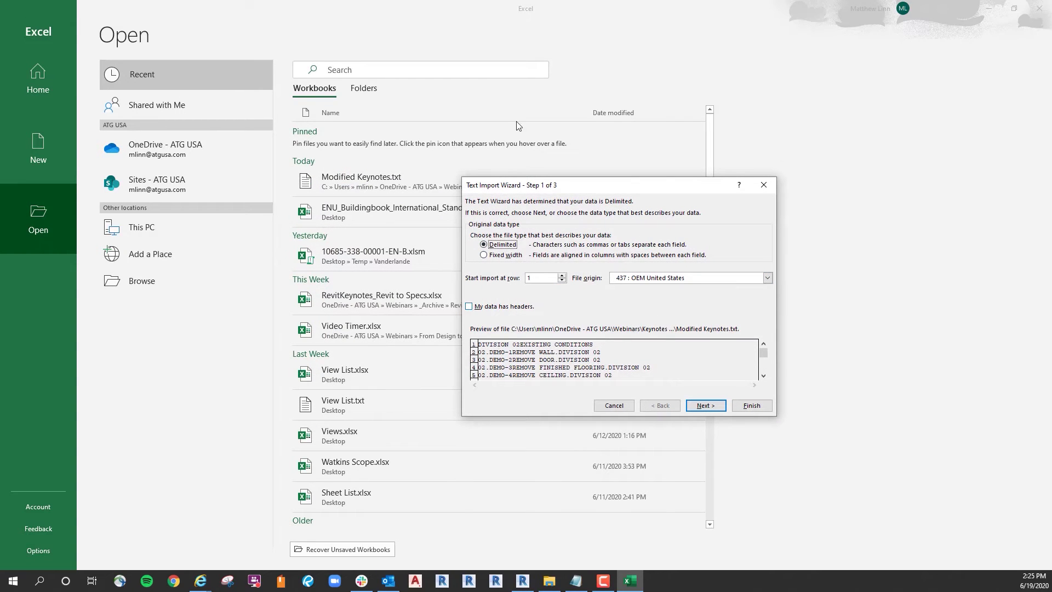
left_click_drag(640, 189, 626, 186)
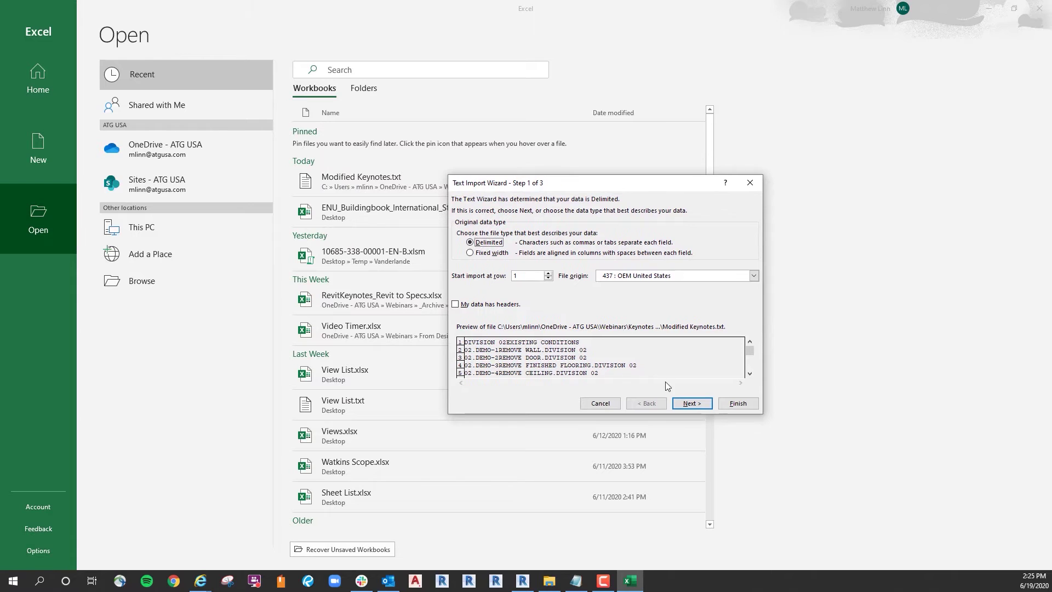
left_click(689, 403)
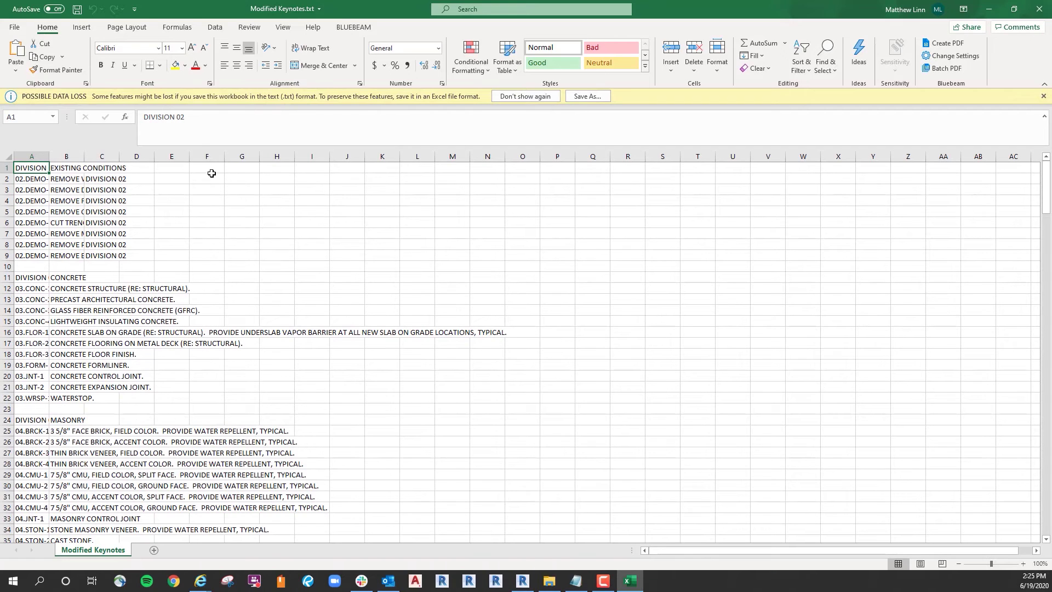
Widen columns A, B and C so full keynote IDs, descriptions and DIVISION 02 parents show.
left_click(243, 234)
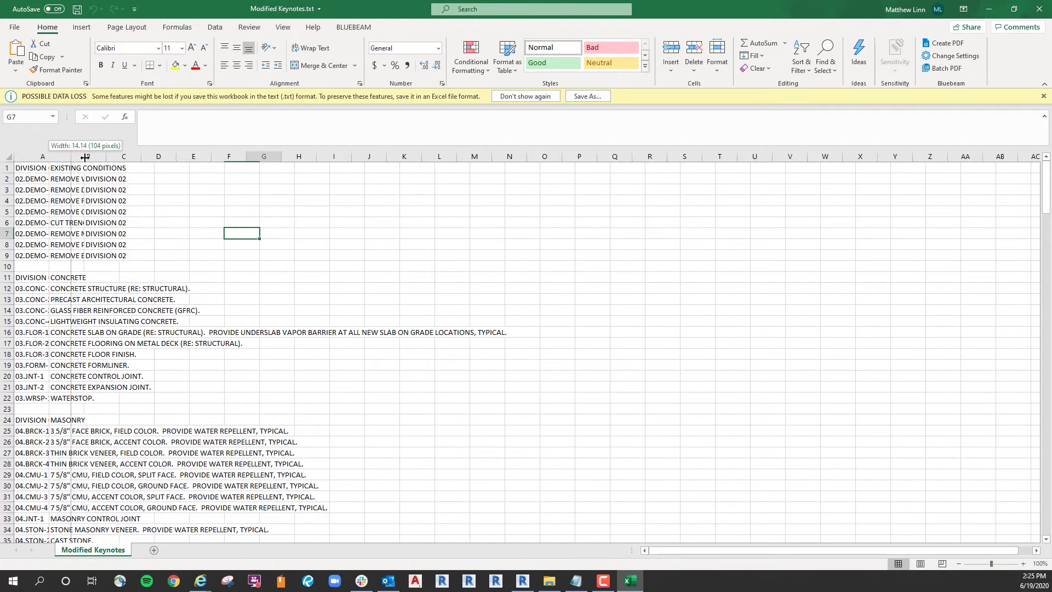
left_click_drag(48, 159, 97, 159)
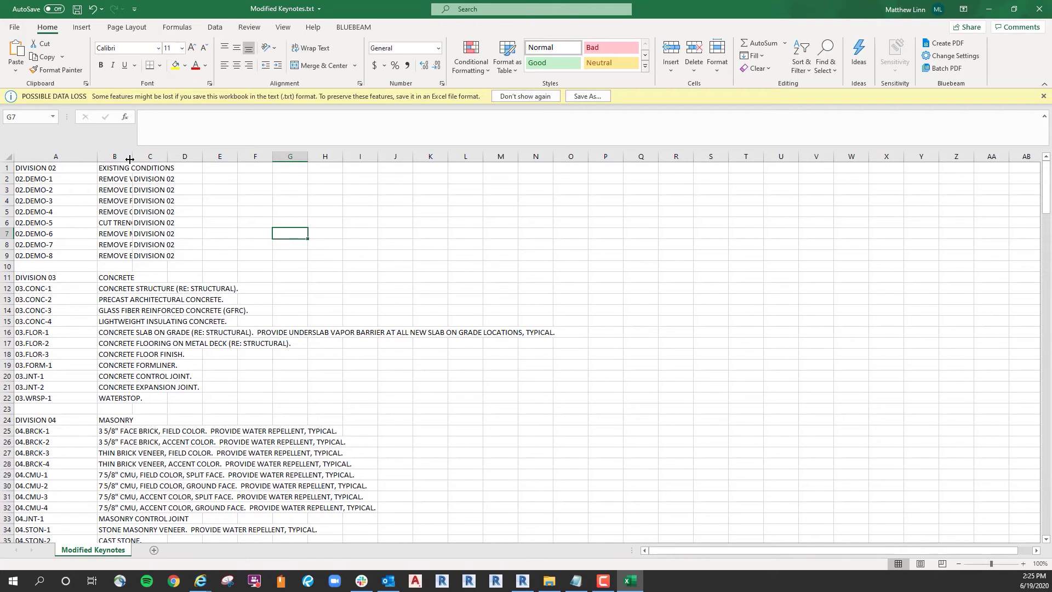
left_click_drag(131, 157, 501, 171)
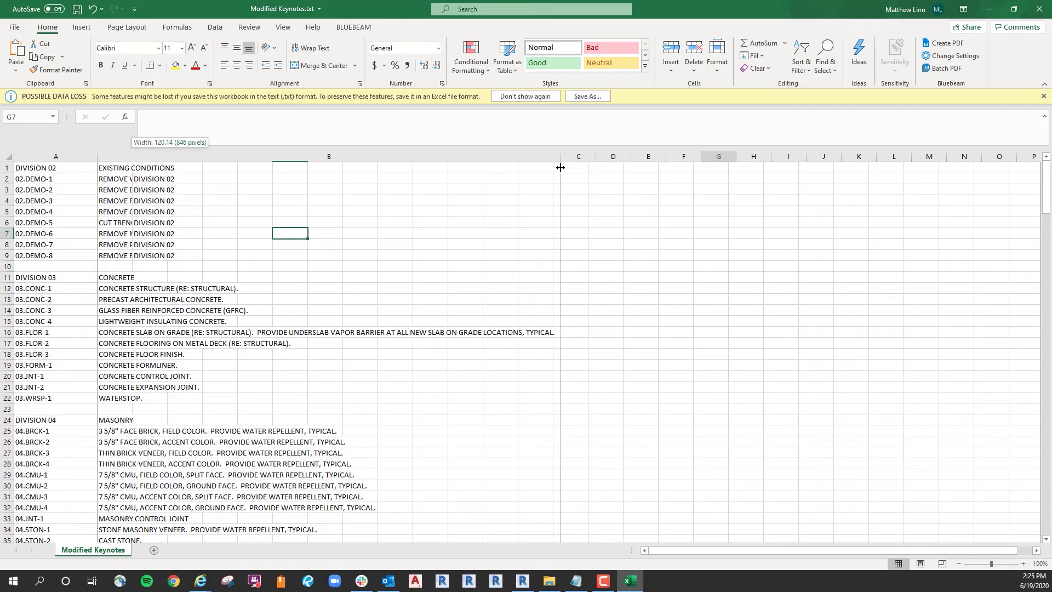
left_click_drag(502, 172, 560, 165)
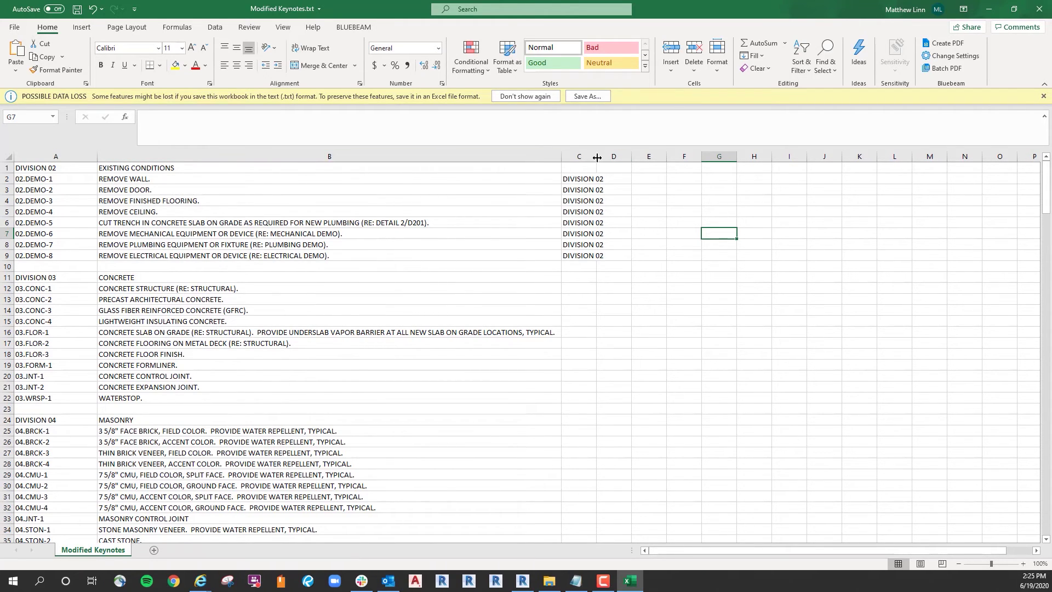
left_click_drag(597, 157, 635, 161)
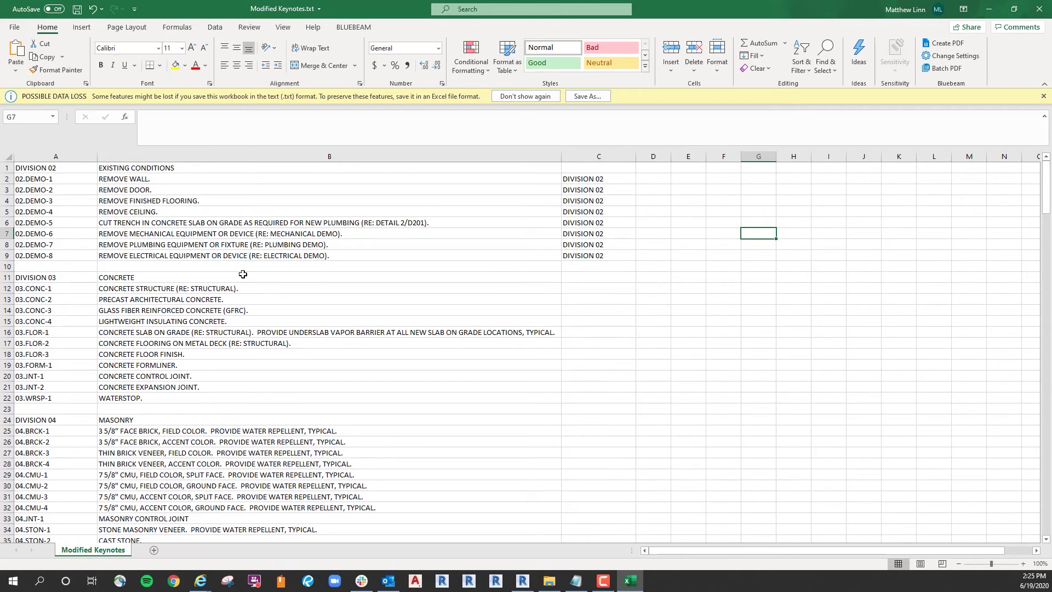
Copy DIVISION 03 from A11 and paste it into C12:C21 beside the concrete keynotes.
left_click(36, 277)
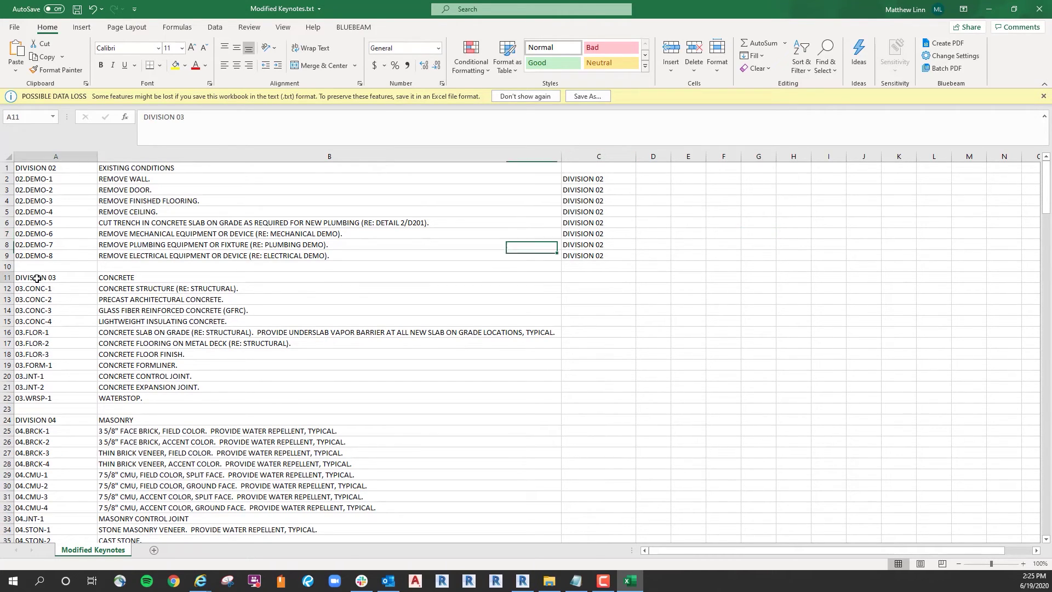
right_click(36, 277)
left_click(85, 272)
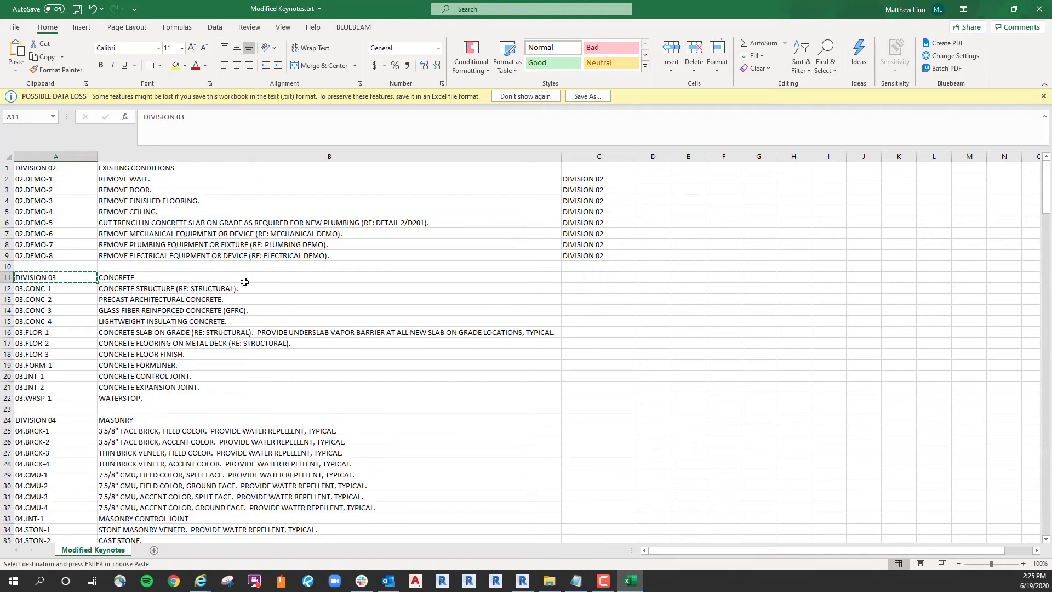
mouse_move(584, 291)
left_mouse_down()
mouse_move(582, 336)
mouse_move(599, 348)
left_mouse_up()
right_click(599, 348)
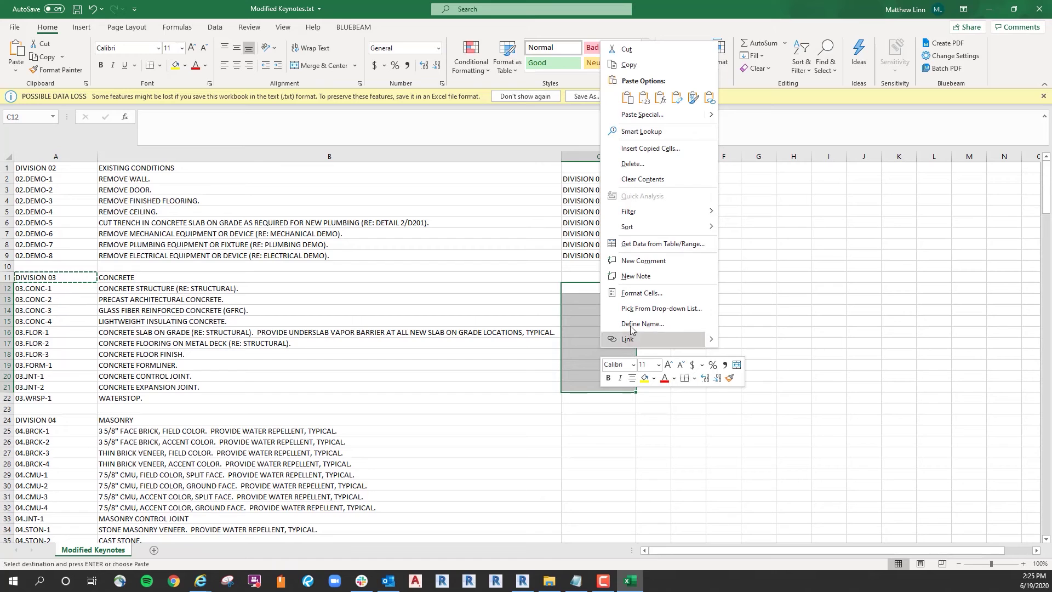
left_click(627, 97)
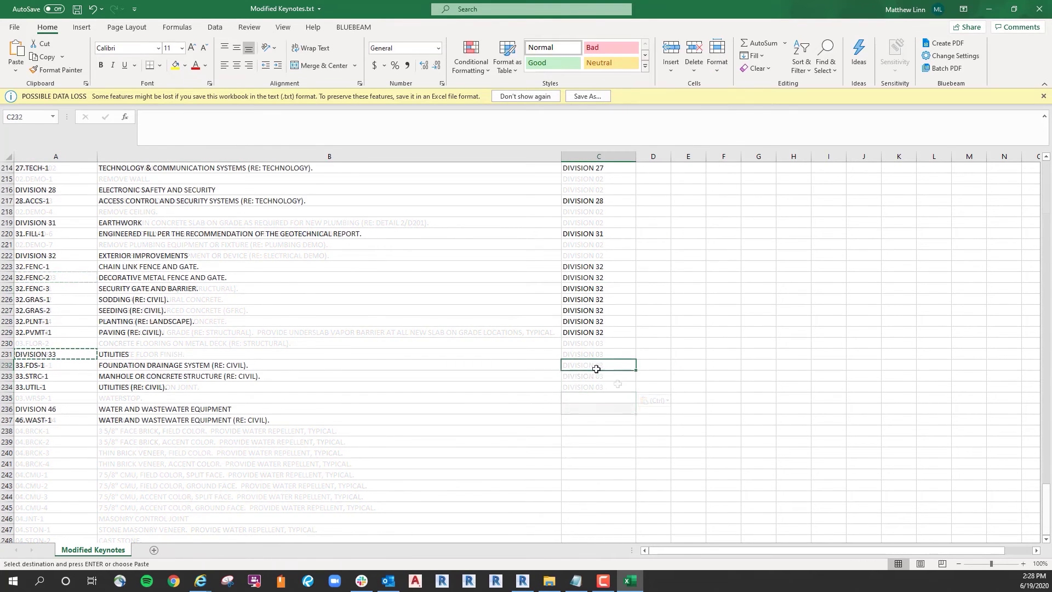
Paste DIVISION 33 beside the three 33.* keynotes and DIVISION 46 beside 46.WAST-1.
left_click_drag(594, 366, 591, 393)
right_click(592, 381)
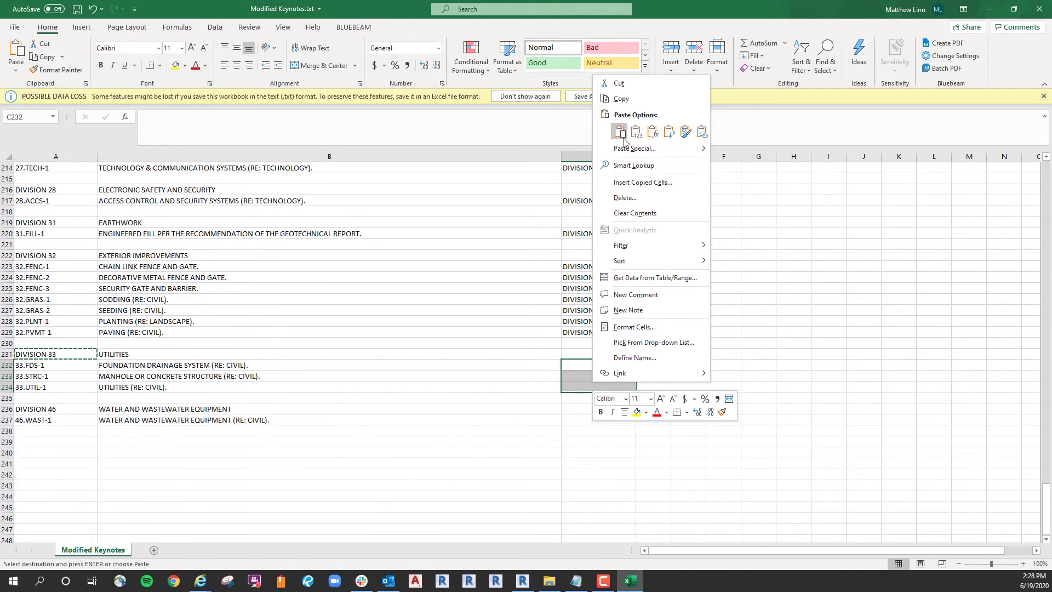
left_click(620, 132)
left_click(60, 409)
right_click(60, 408)
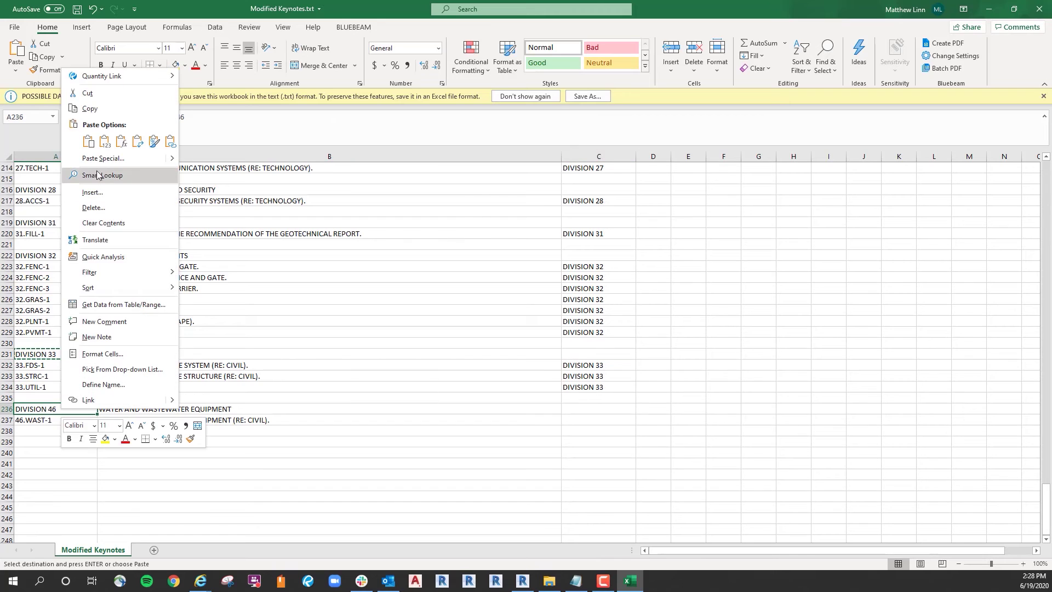
left_click(82, 107)
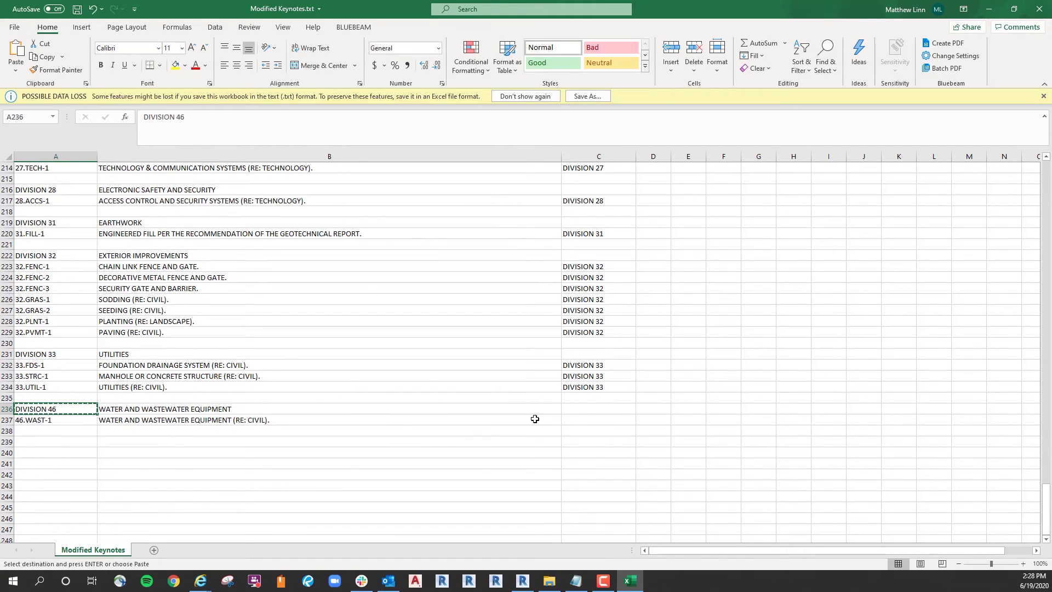
right_click(577, 419)
left_click(603, 169)
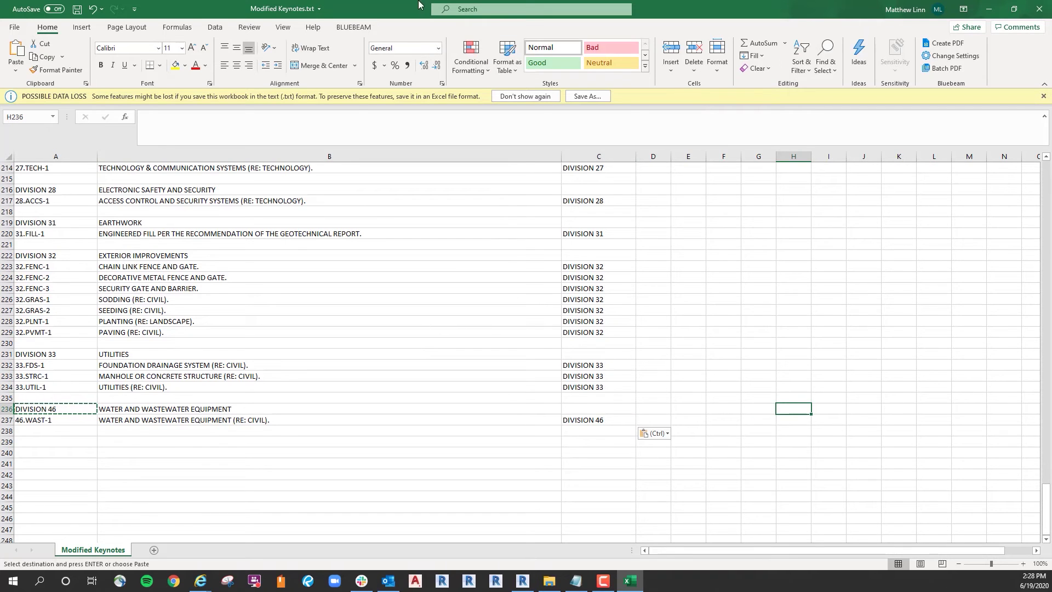
scroll(744, 223, "up", 3)
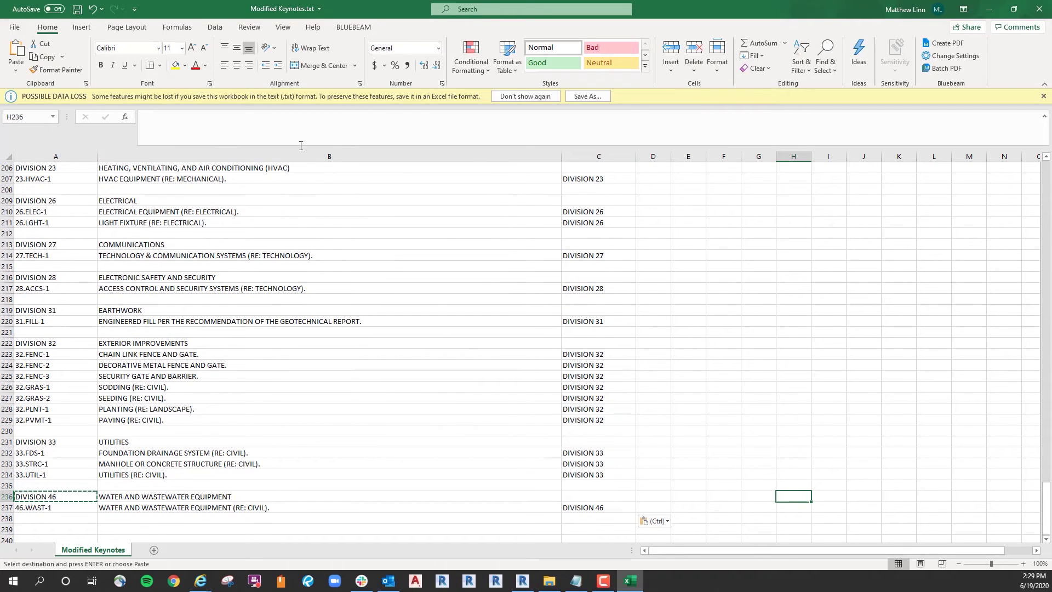
left_click(15, 27)
Save the sheet over Modified Keynotes.txt as Text (Tab delimited), confirming the replacement, and close Excel.
left_click(37, 174)
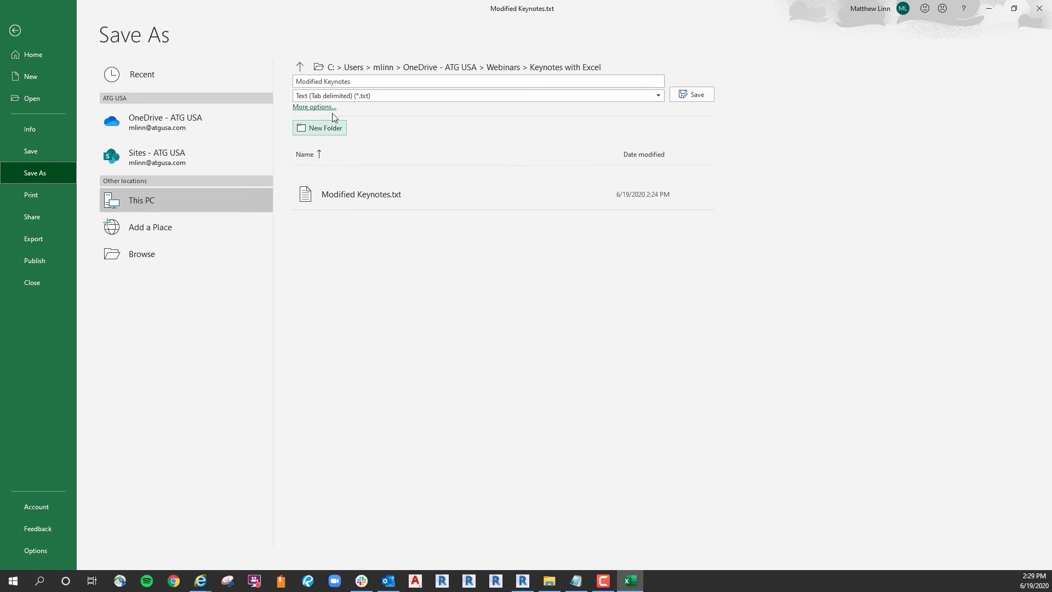
left_click(145, 256)
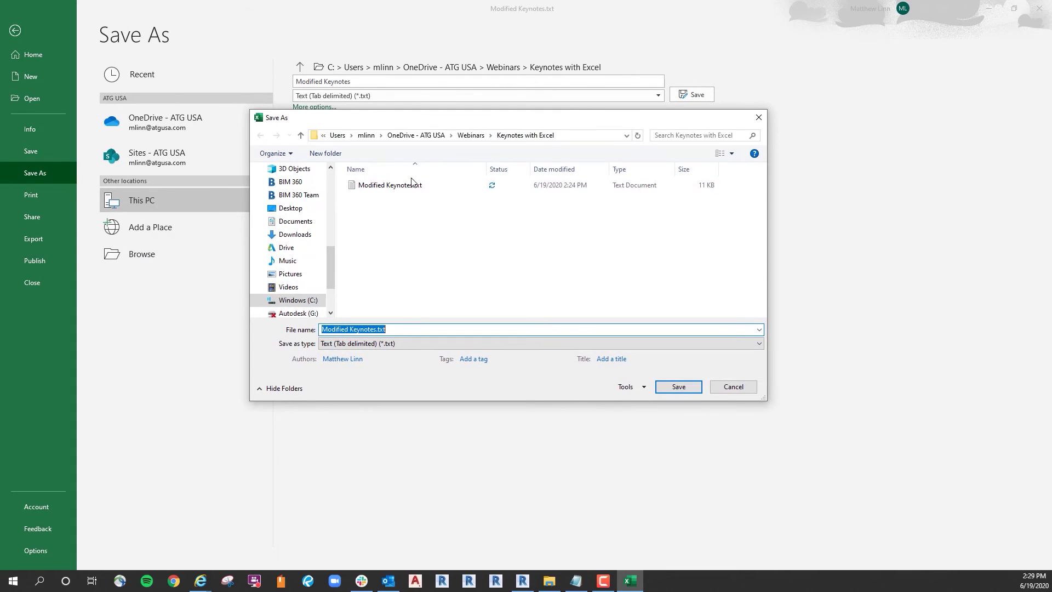
left_click(397, 186)
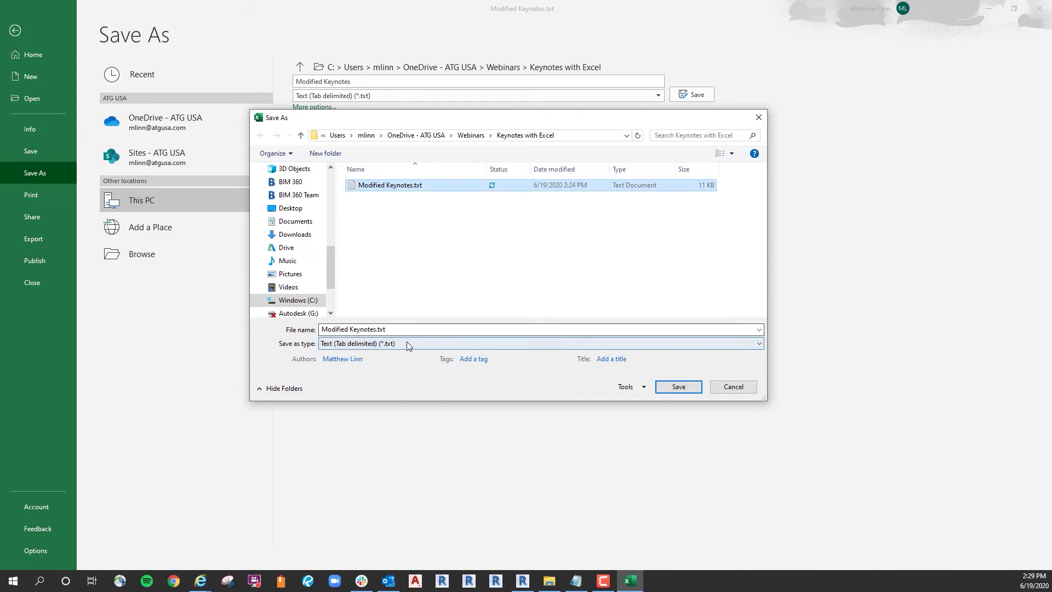
left_click(407, 343)
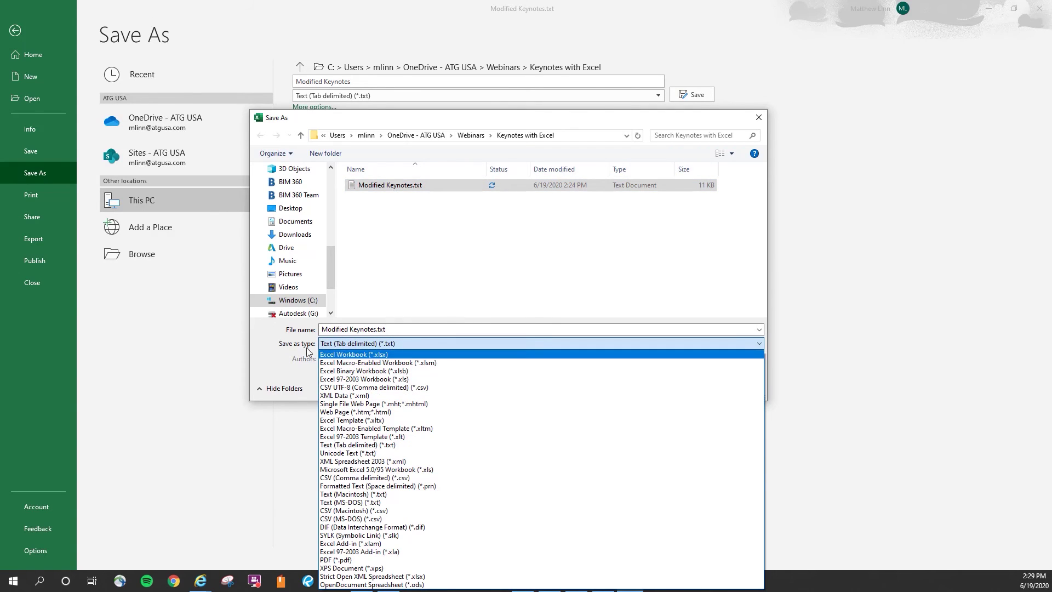
left_click(296, 352)
left_click(403, 326)
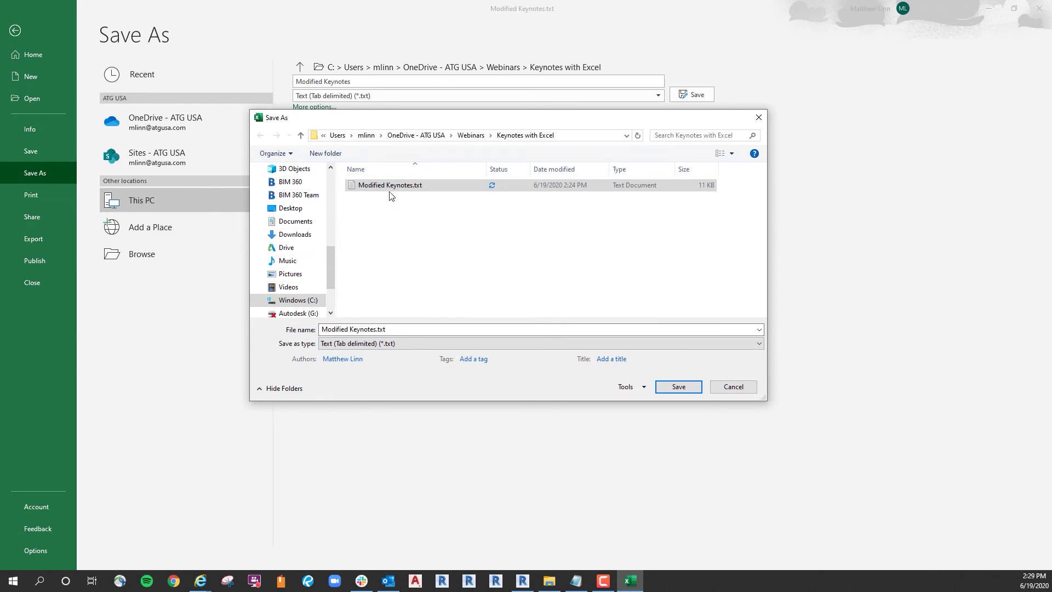
left_click(680, 389)
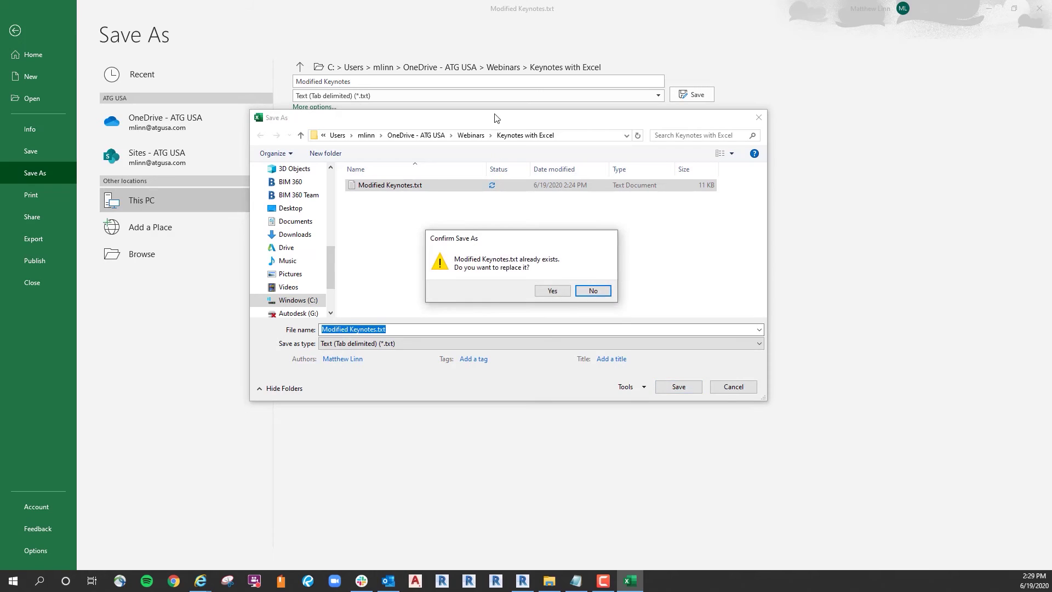
left_click(567, 292)
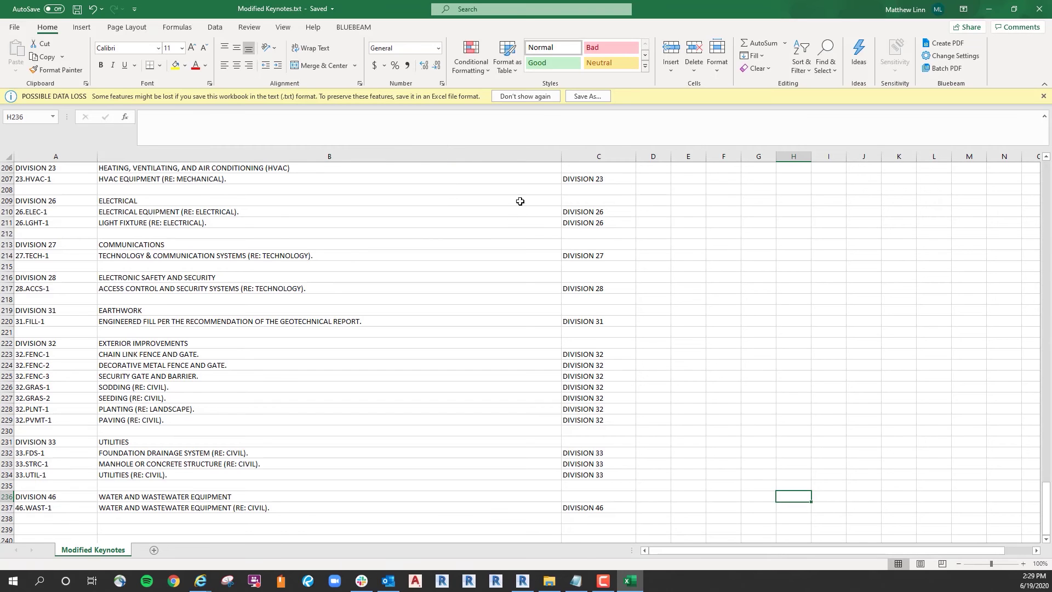
left_click(1038, 9)
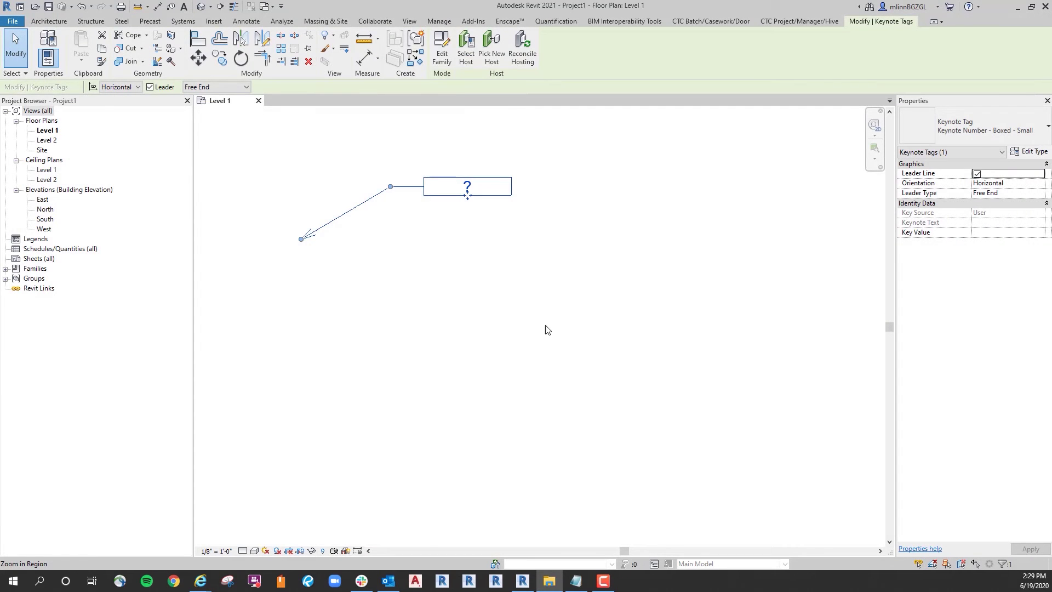
Reload the keynote table in Keynoting Settings from the edited file and accept the success message.
key("Escape")
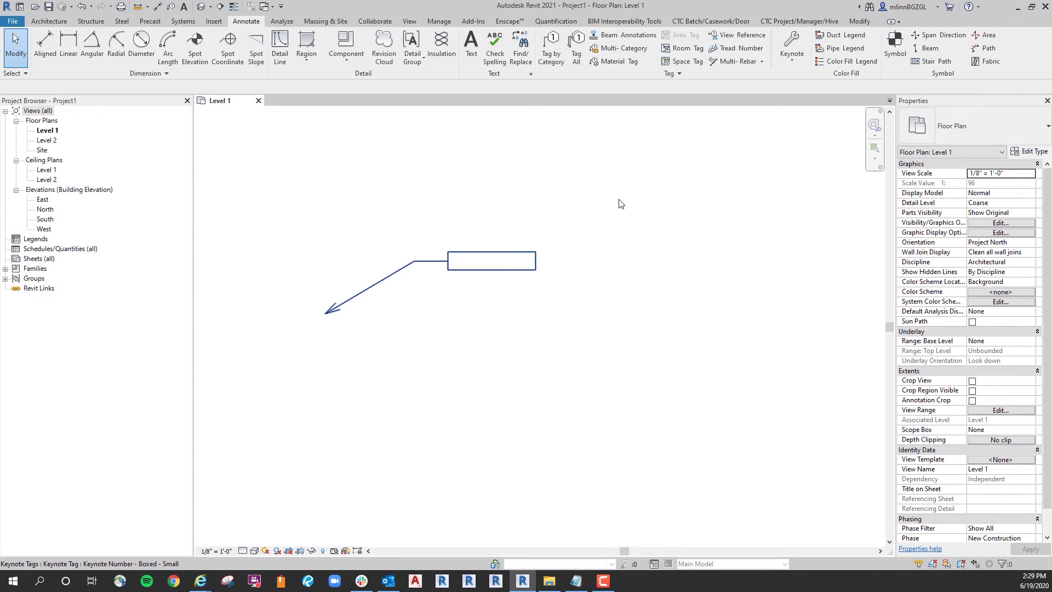
left_click(792, 58)
left_click(810, 146)
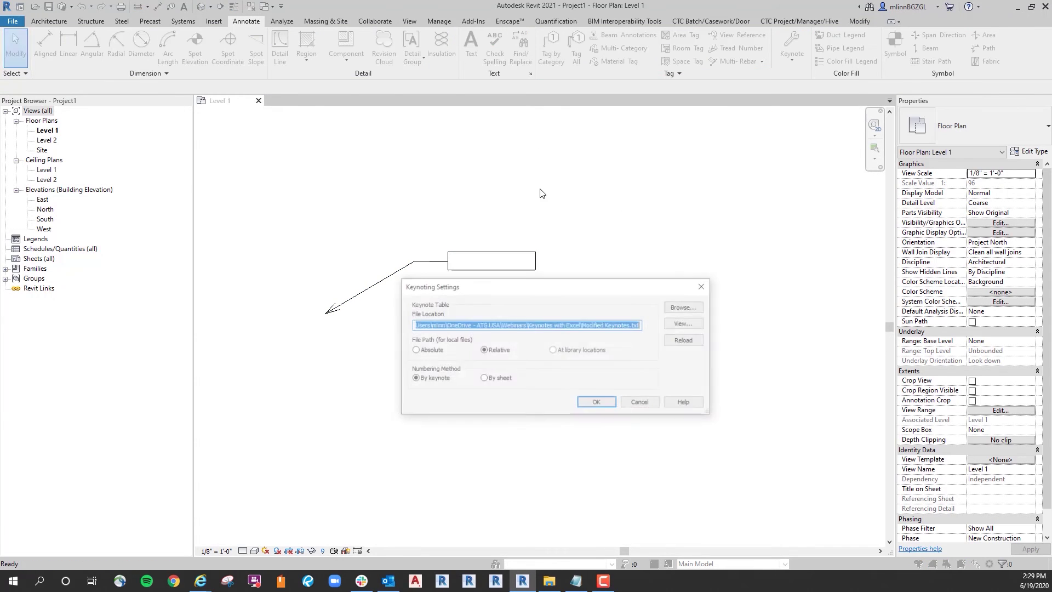
left_click(689, 341)
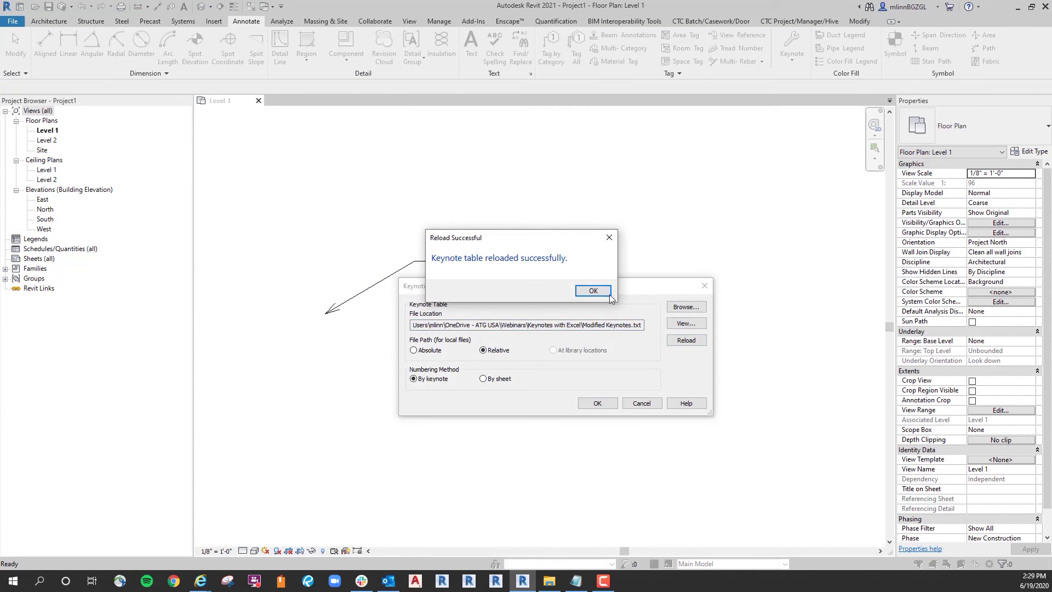
left_click(596, 294)
left_click(598, 403)
scroll(575, 339, "up", 2)
Browse the tag's keynote list, checking the keynotes nested under DIVISION 02, 03 and 07.
left_click(459, 212)
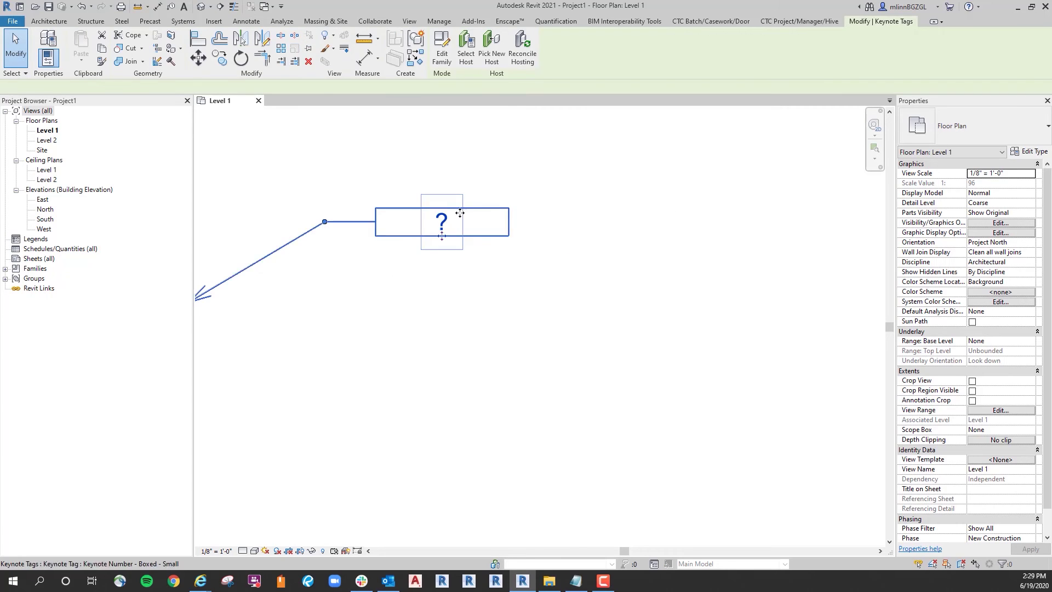
scroll(833, 252, "down", 1)
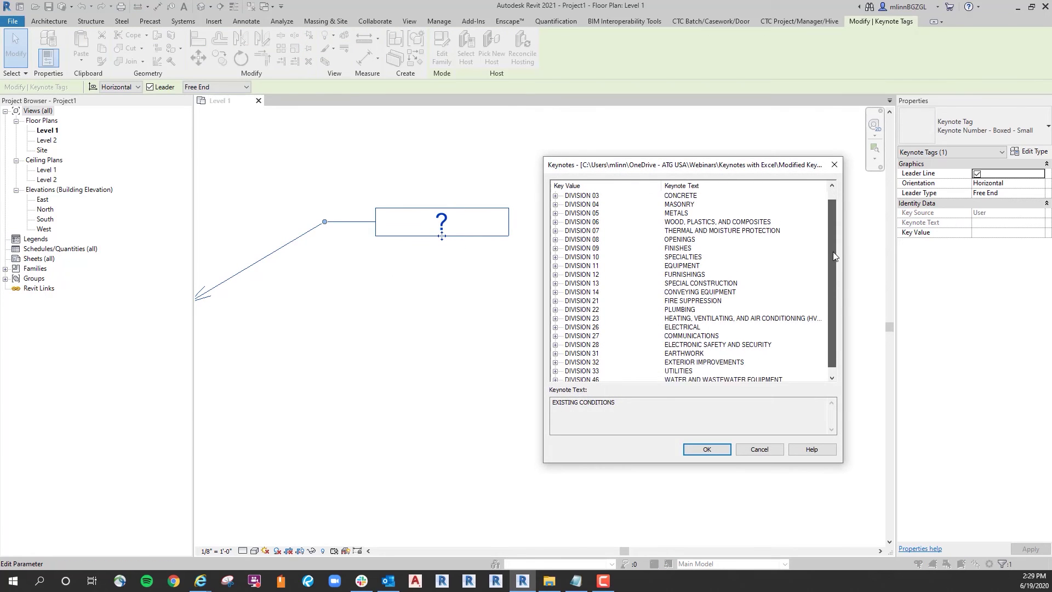
scroll(837, 284, "up", 1)
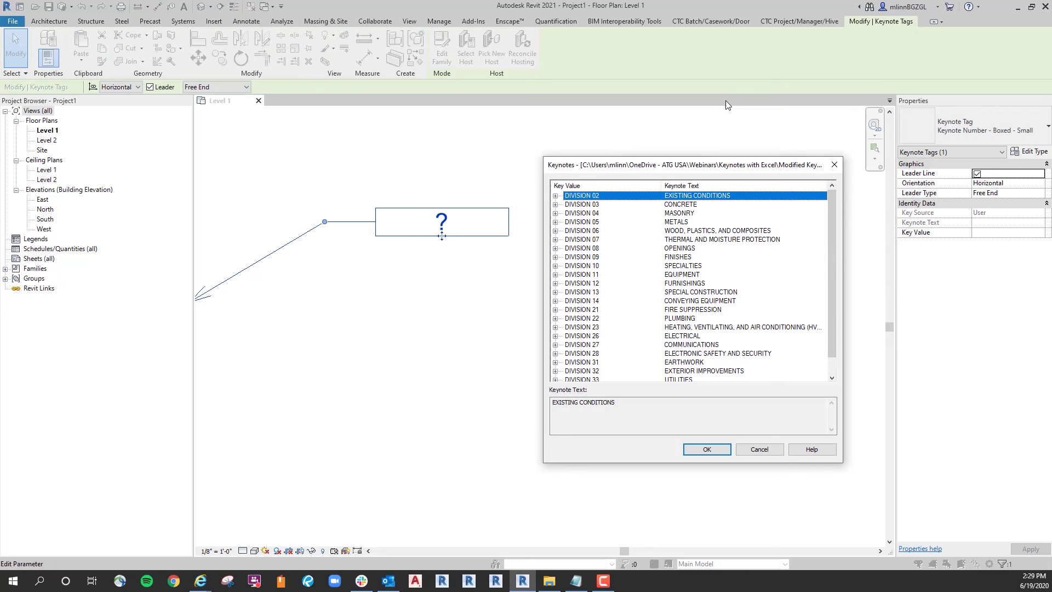
left_click(555, 197)
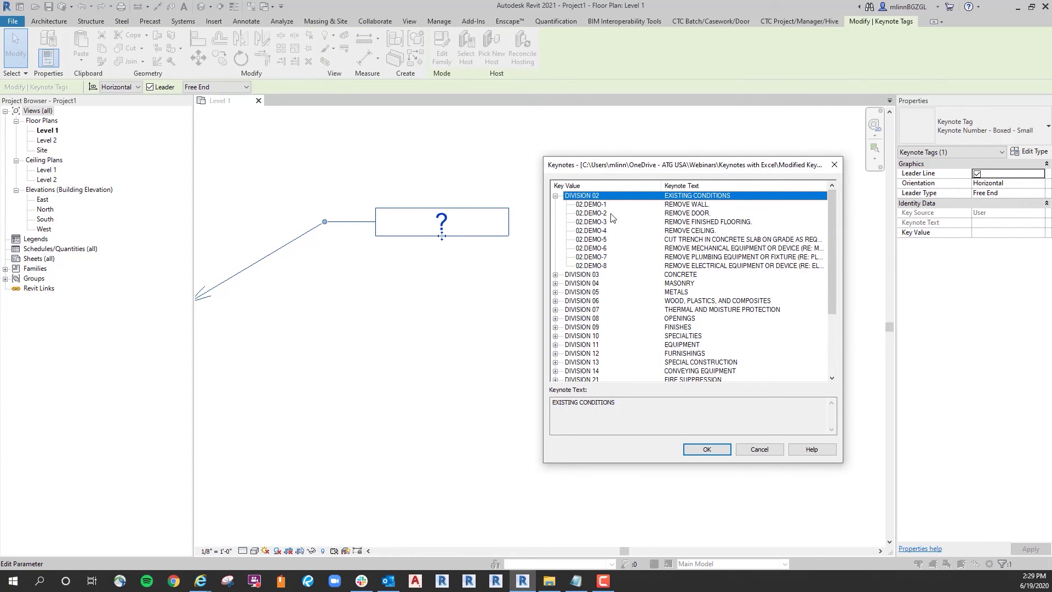
left_click(554, 196)
left_click(555, 205)
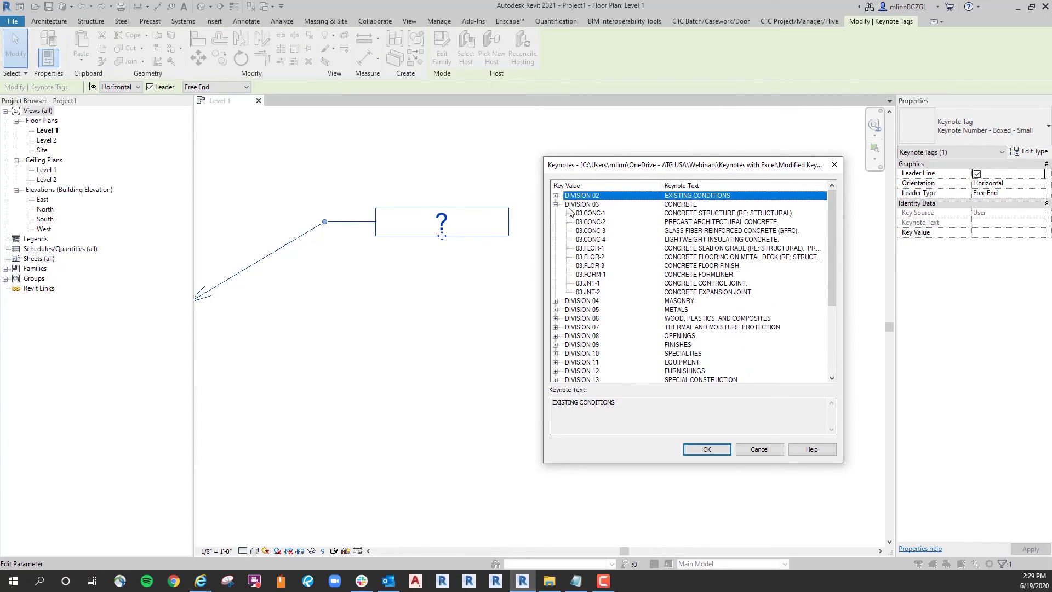
left_click(556, 204)
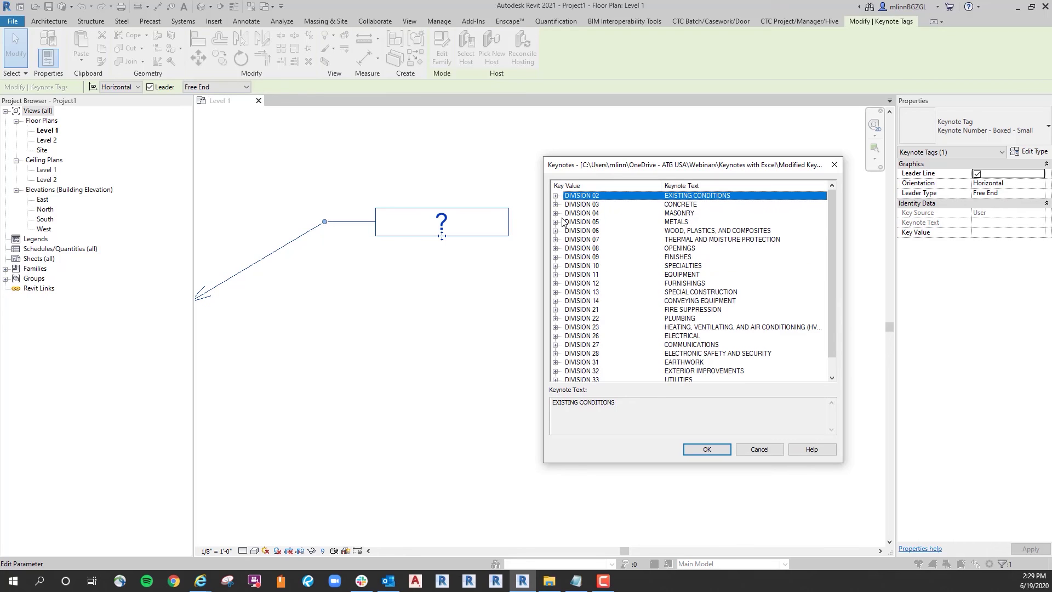
left_click(555, 240)
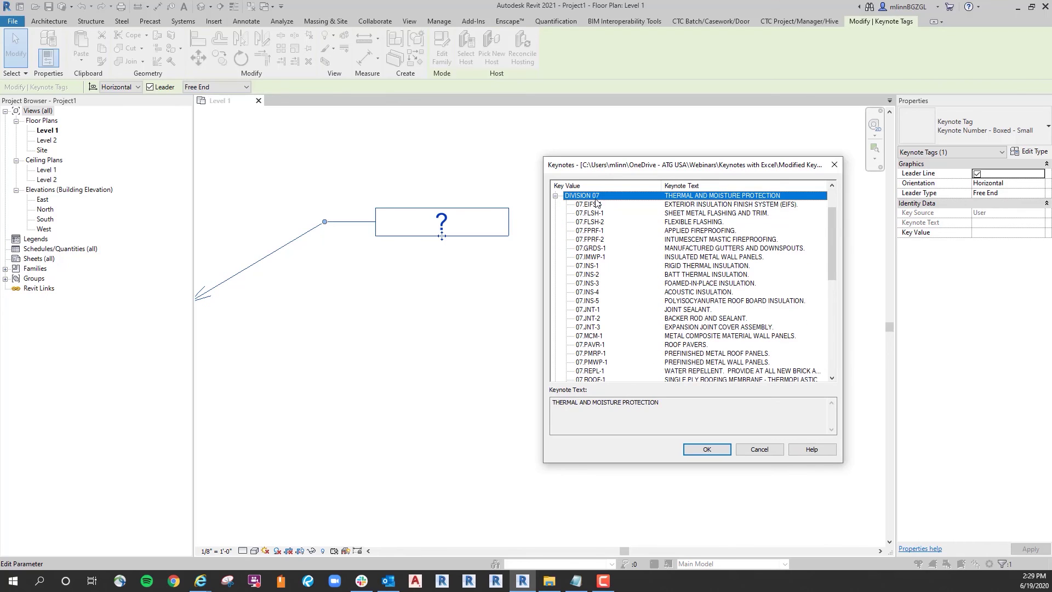
scroll(612, 197, "down", 1)
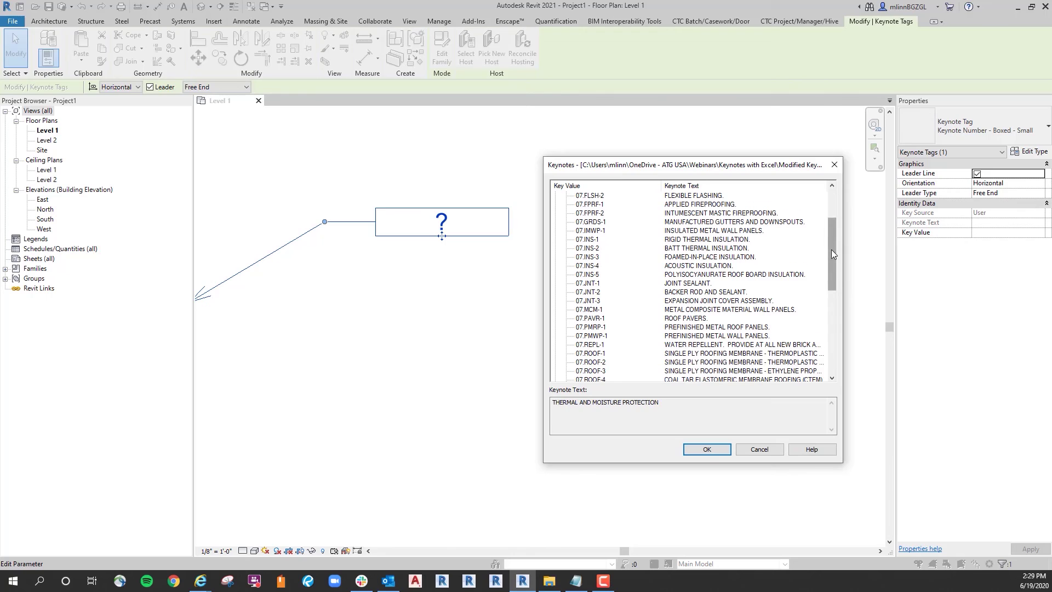
left_click_drag(831, 249, 840, 195)
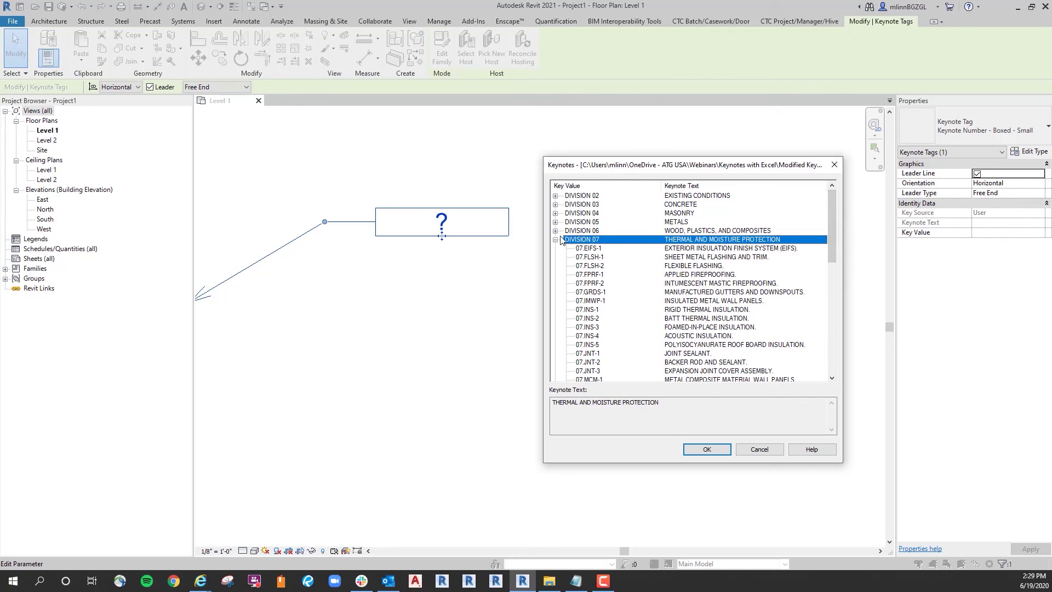
left_click(556, 239)
Assign 12.SEAT-1 fixed audience seating from DIVISION 12 FURNISHINGS to the tag.
left_click(585, 285)
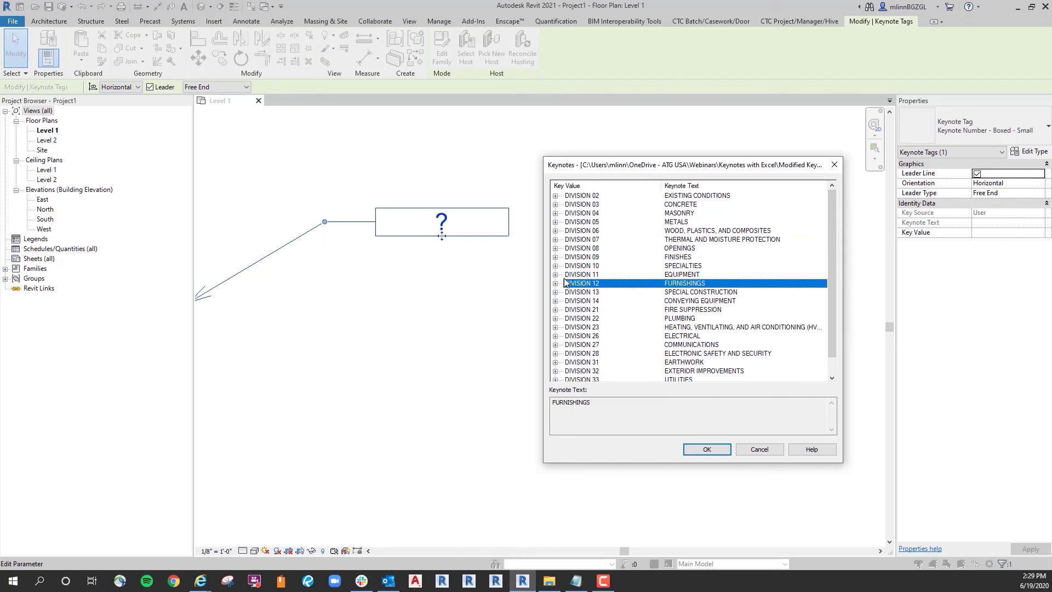
left_click(587, 319)
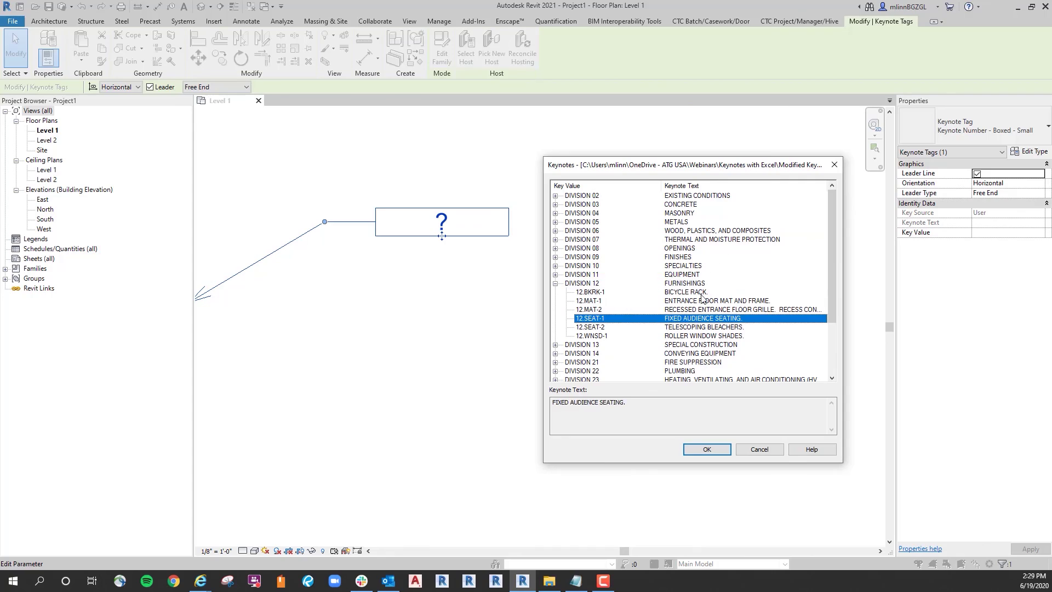
left_click(708, 451)
left_click(608, 222)
scroll(608, 222, "down", 2)
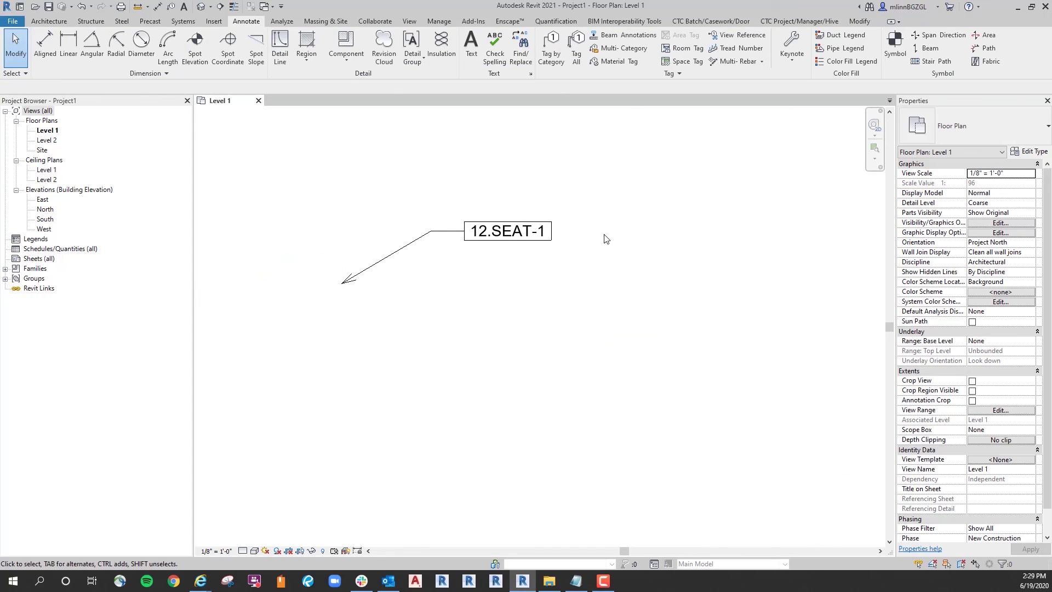